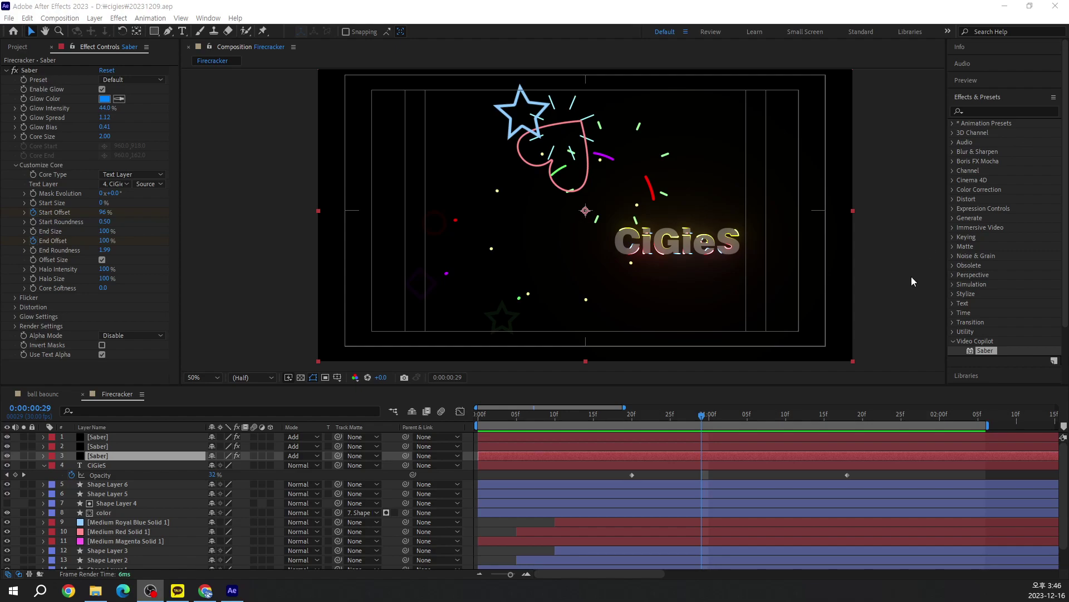
Deselect the Saber layer and bring up the Project panel's list of compositions and folders
click(256, 276)
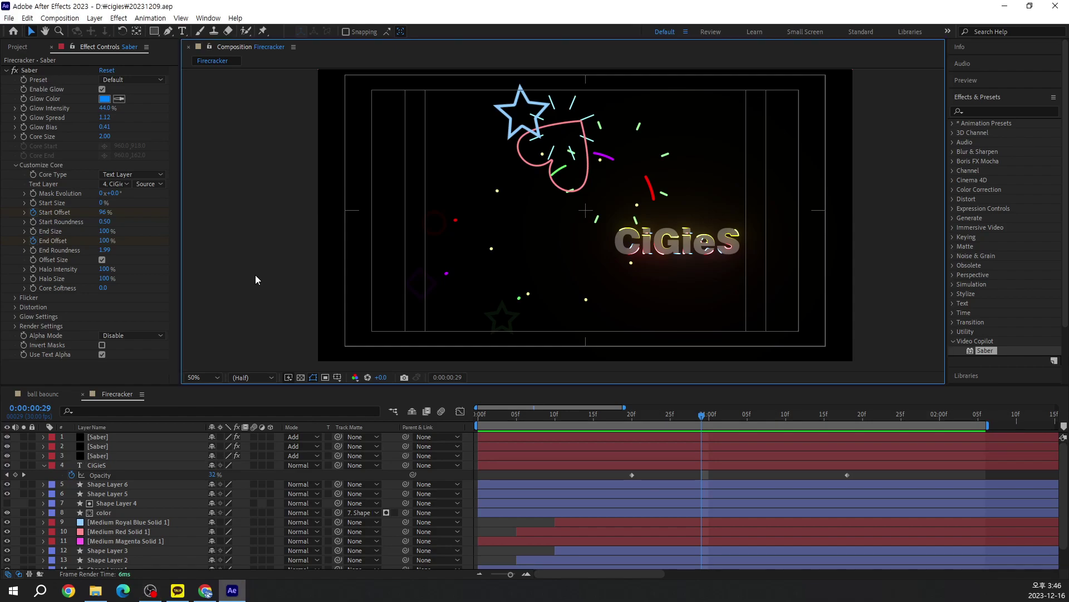
click(21, 49)
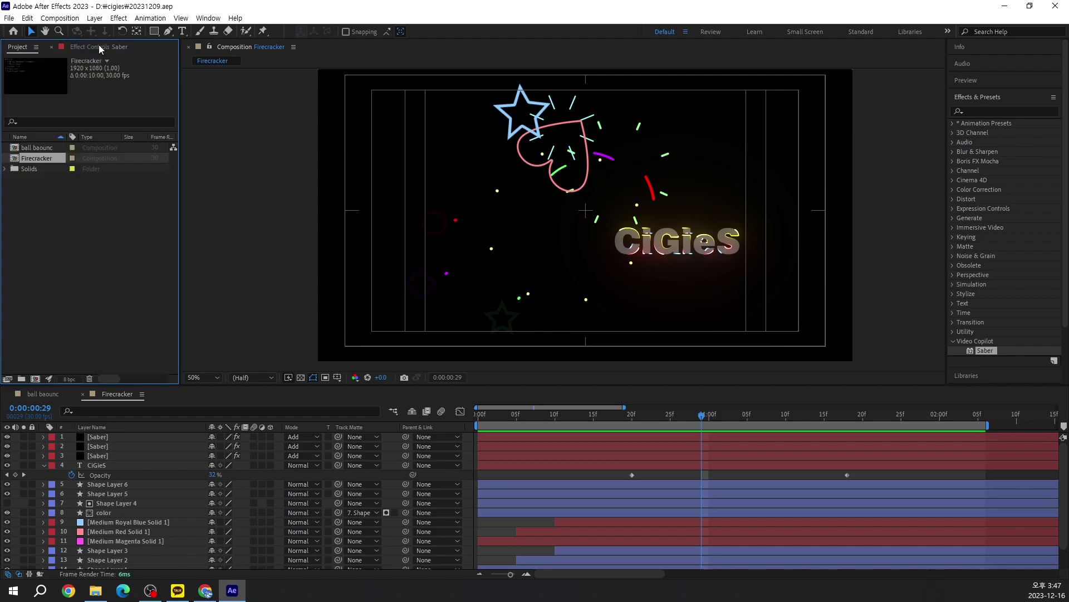
click(99, 46)
key(F3)
key(F3)
key(F3)
key(F3)
key(F3)
key(F3)
key(F3)
key(F3)
key(F3)
key(F3)
key(F3)
click(116, 396)
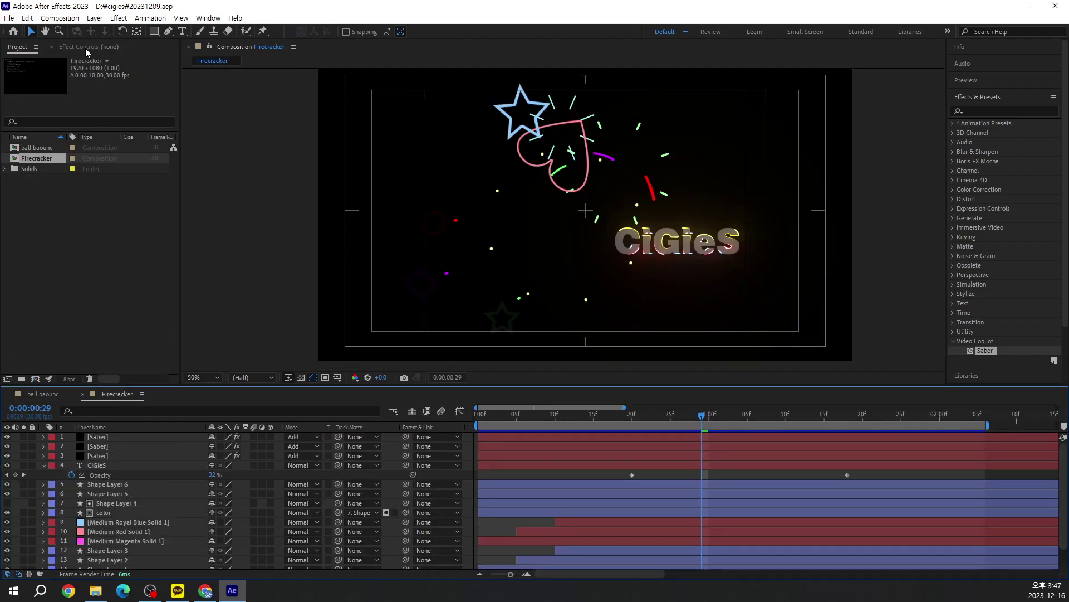
click(85, 48)
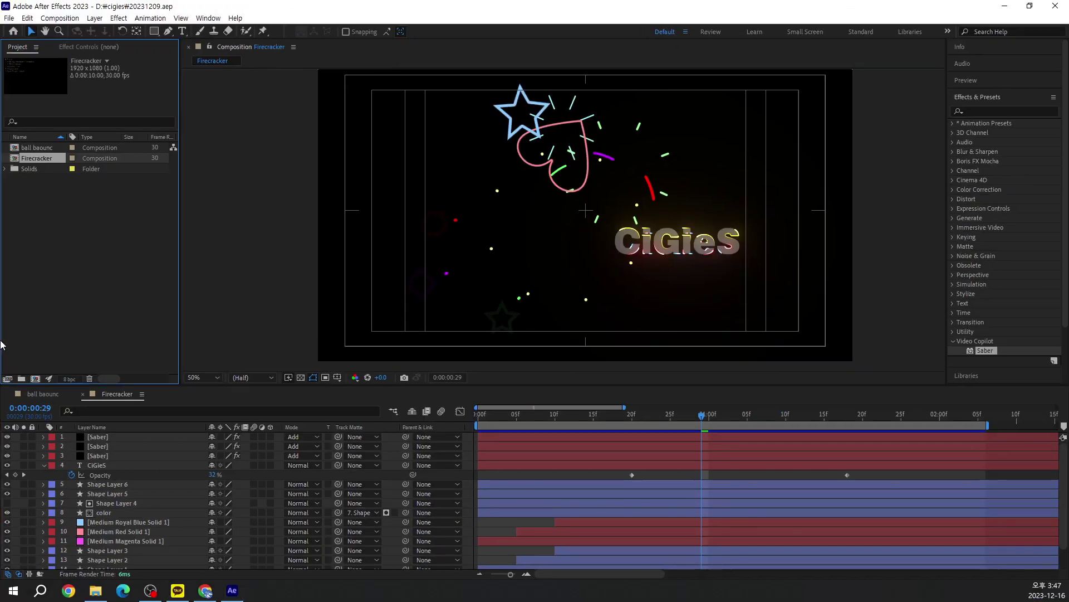
Create a 1920×1080, 30 fps composition named 'loading' lasting 0:00:05:00
click(35, 379)
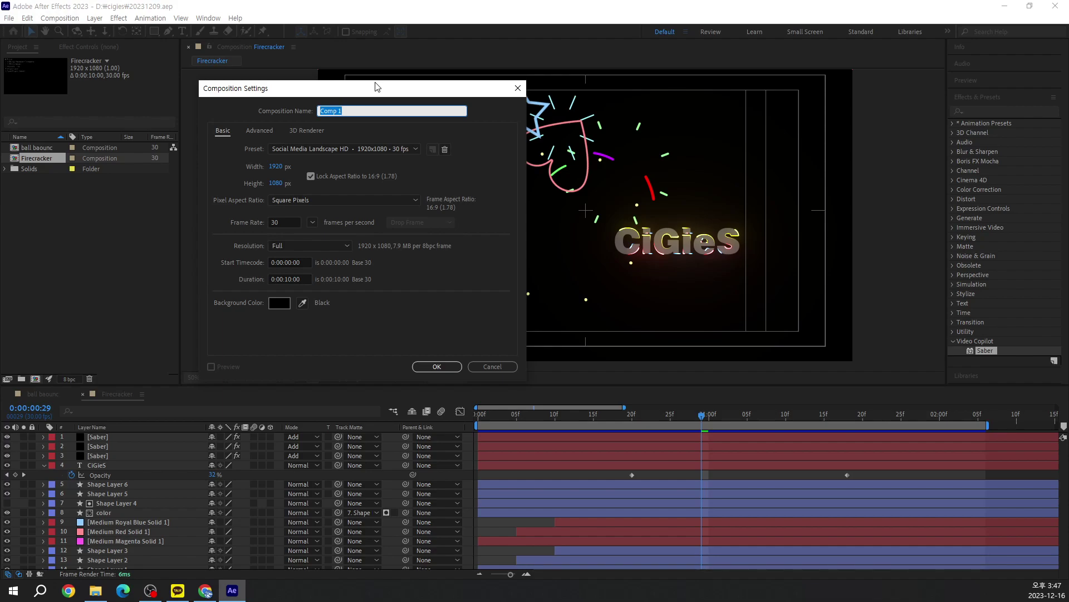
text(load)
text(ing)
click(295, 279)
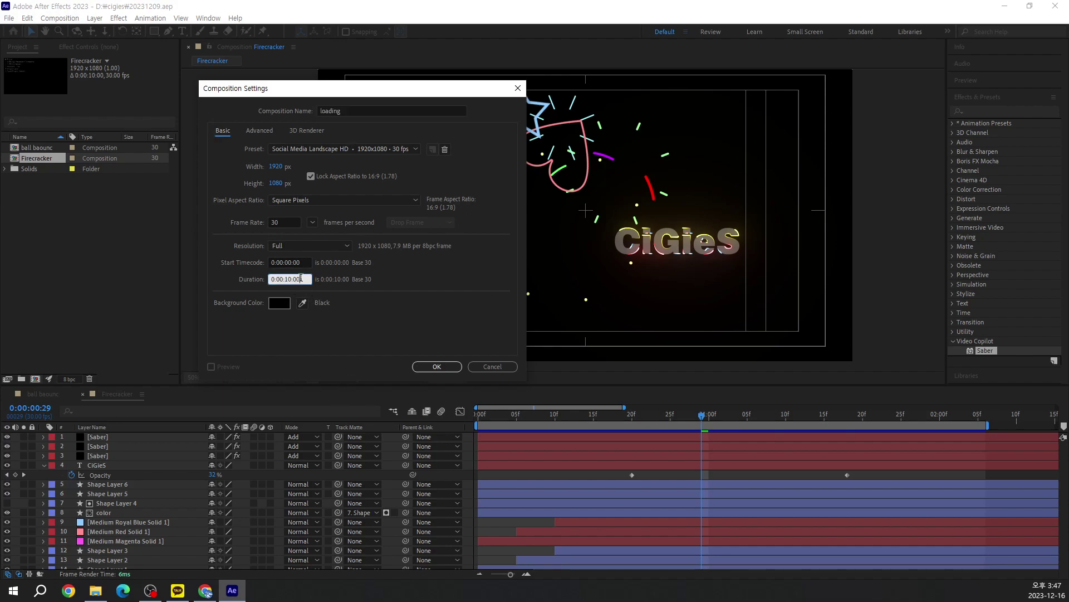
text(5.0)
key(Tab)
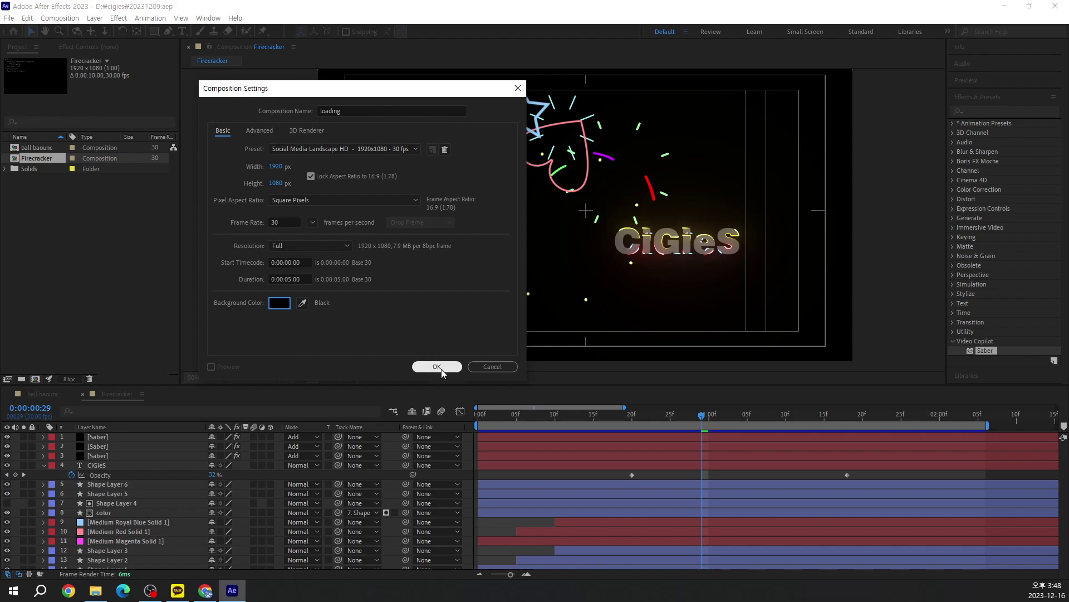
click(442, 368)
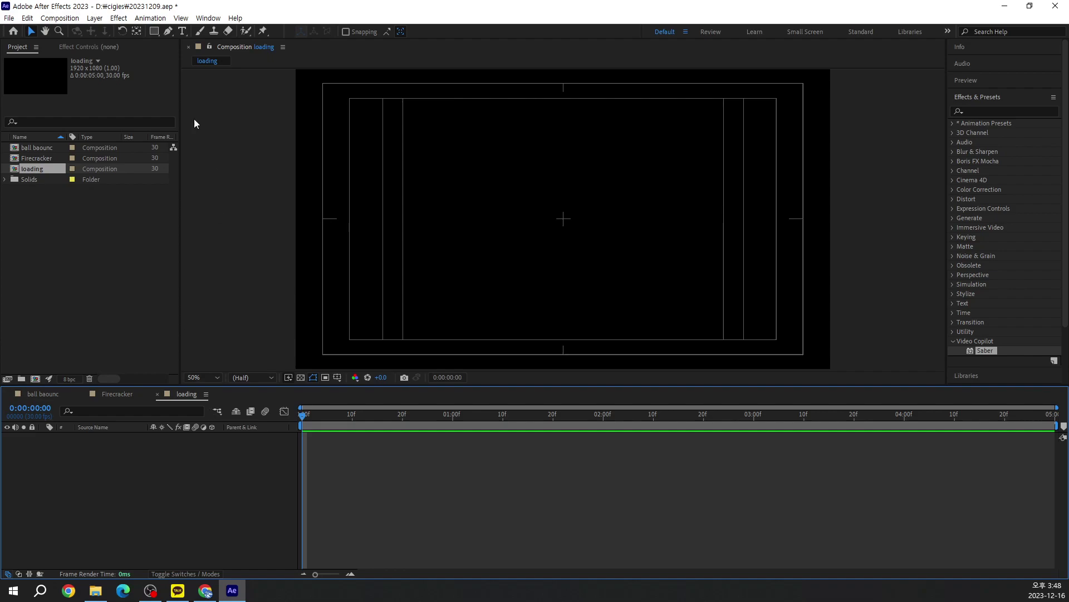
Add a text layer reading 'loading 애님메이션' near the top-left of the frame
click(182, 31)
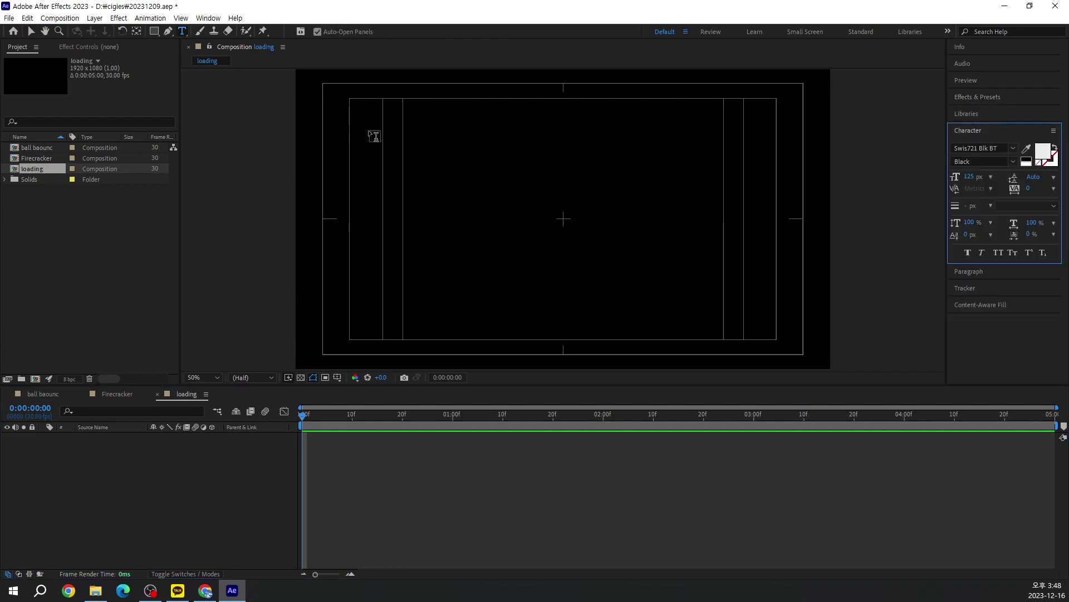
click(320, 106)
text(l)
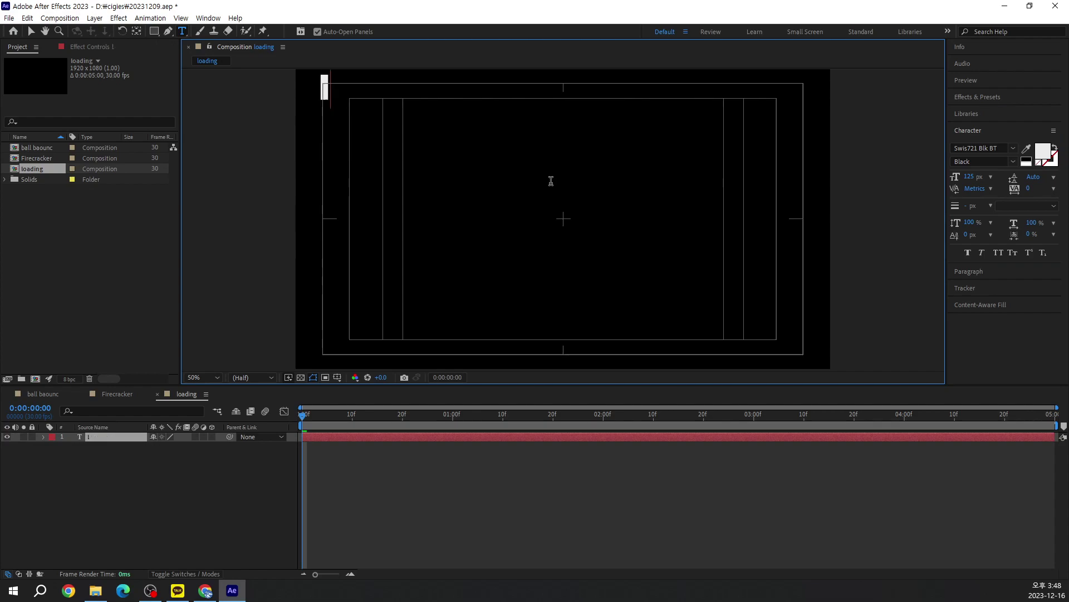
text(oading)
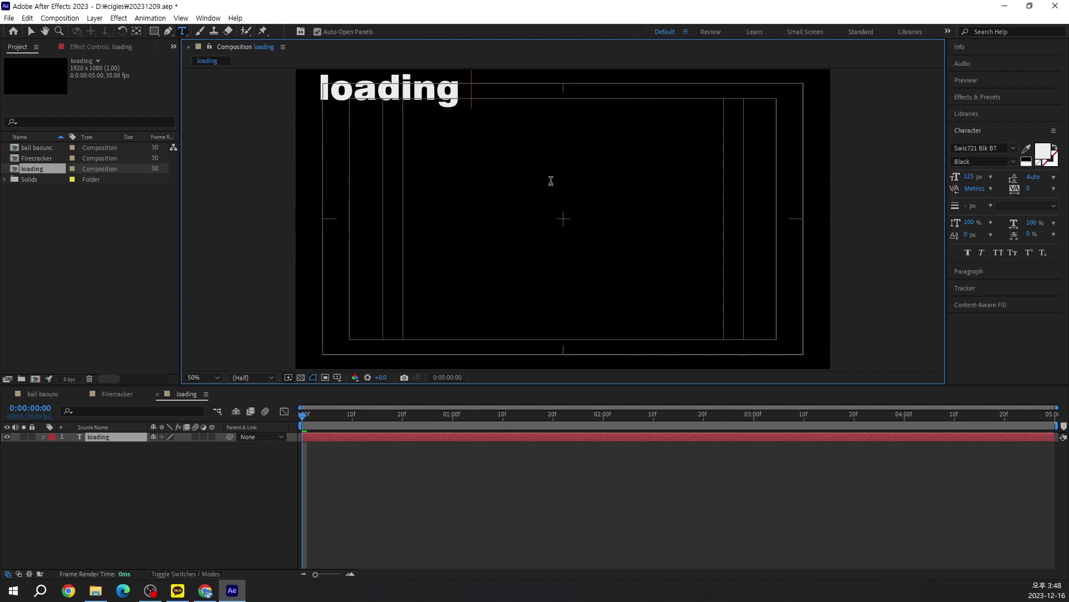
text( 애님)
text(메이션)
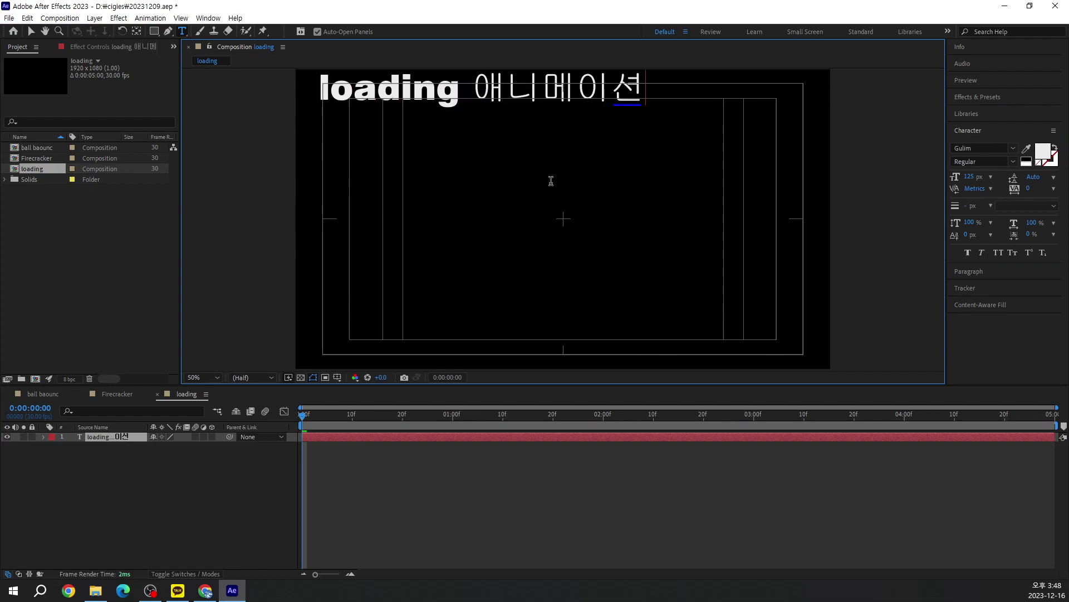
click(31, 34)
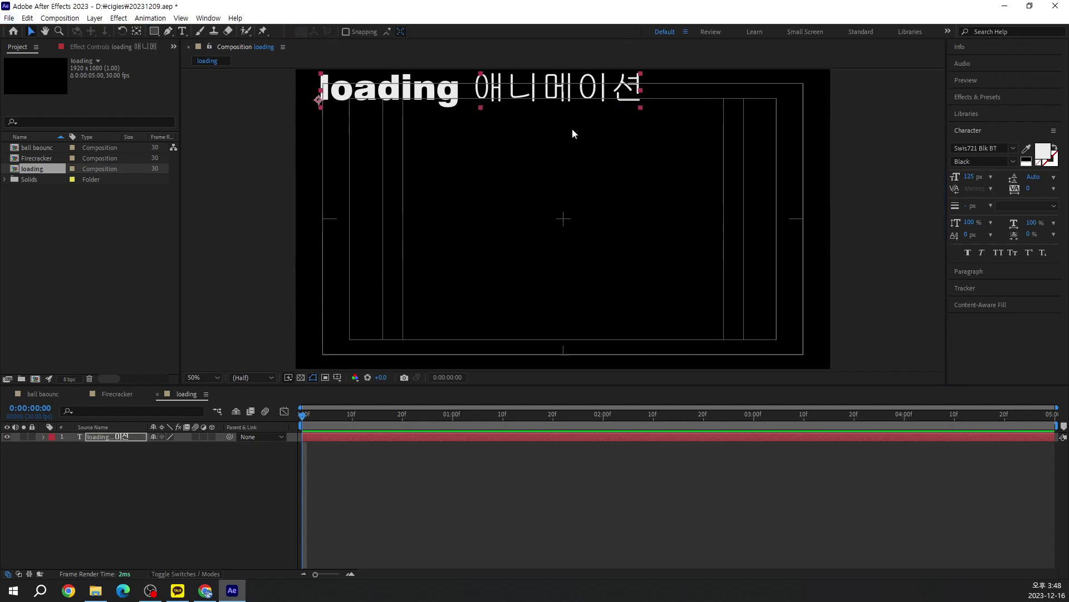
Set the title's font size to 72 px and move it into the top-left corner
drag(973, 181, 944, 182)
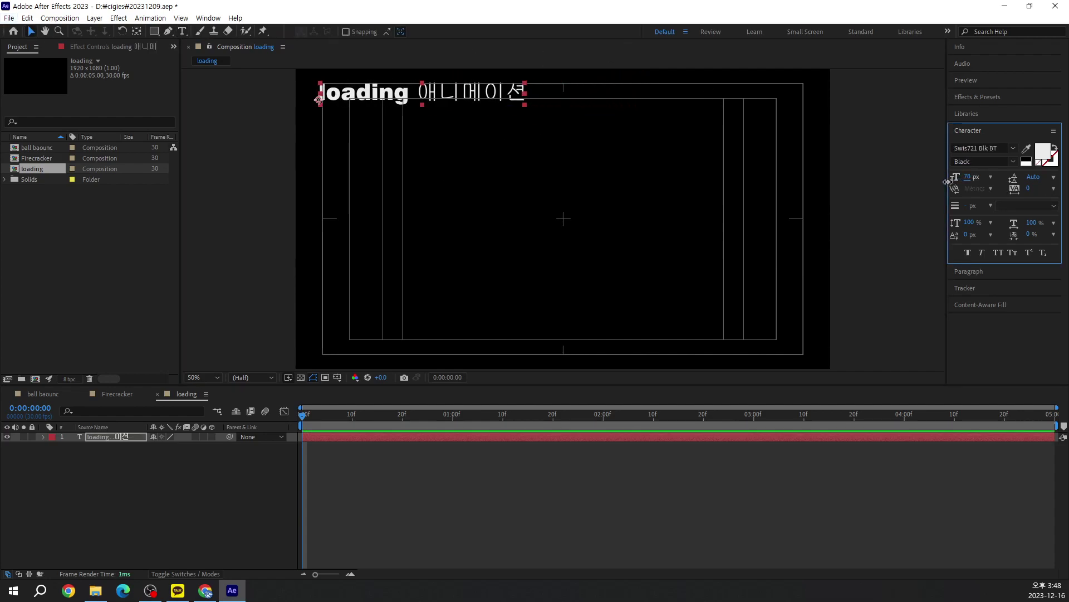
drag(331, 98, 315, 95)
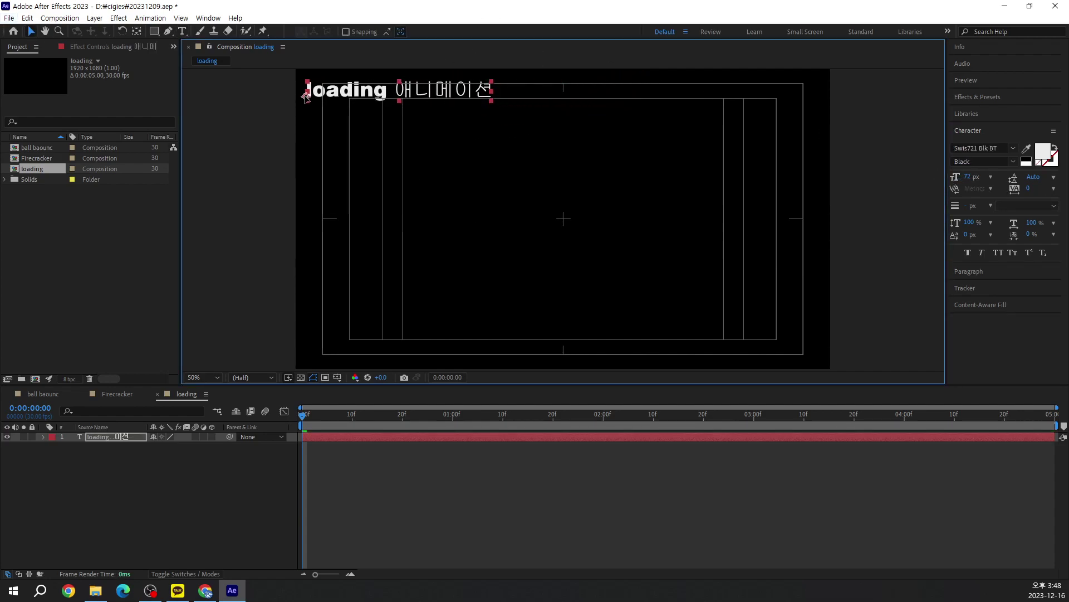
click(417, 200)
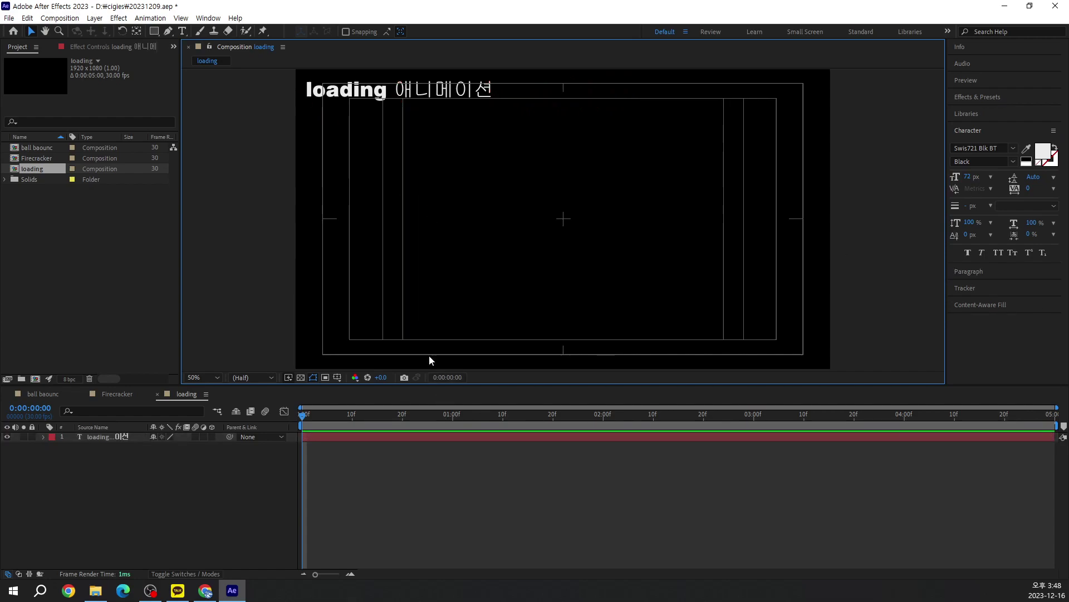
click(182, 31)
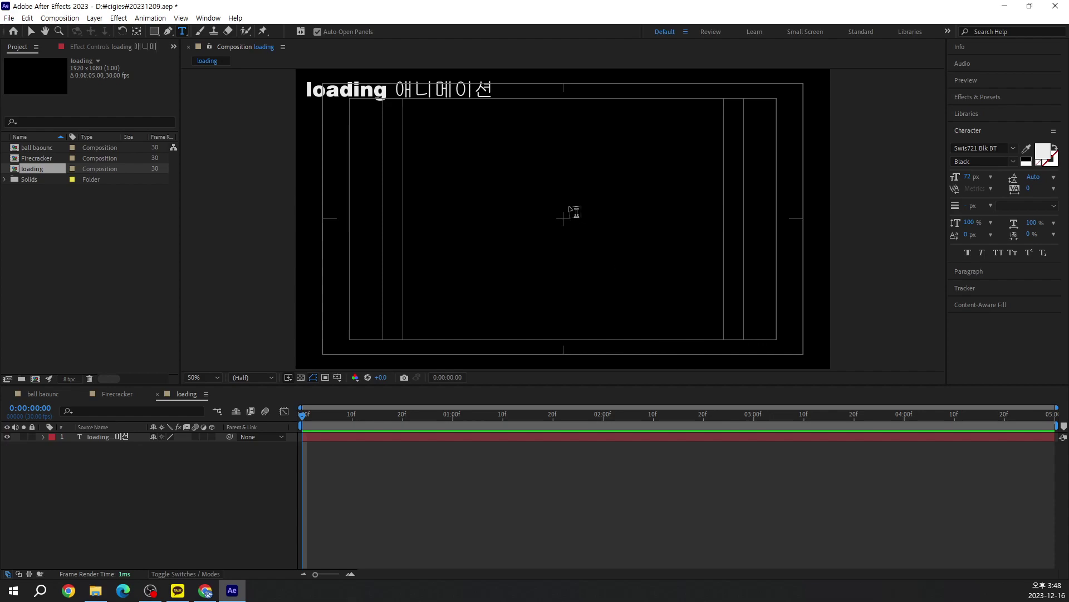
Add a 'Loading...' text layer and drag it to the right side of the frame
click(592, 228)
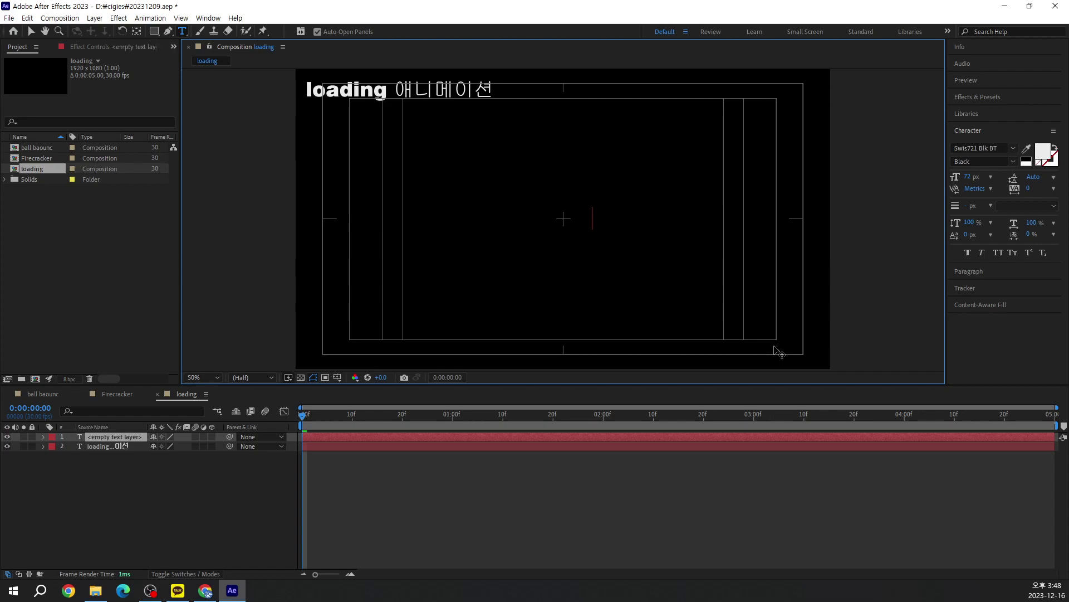
text(Load)
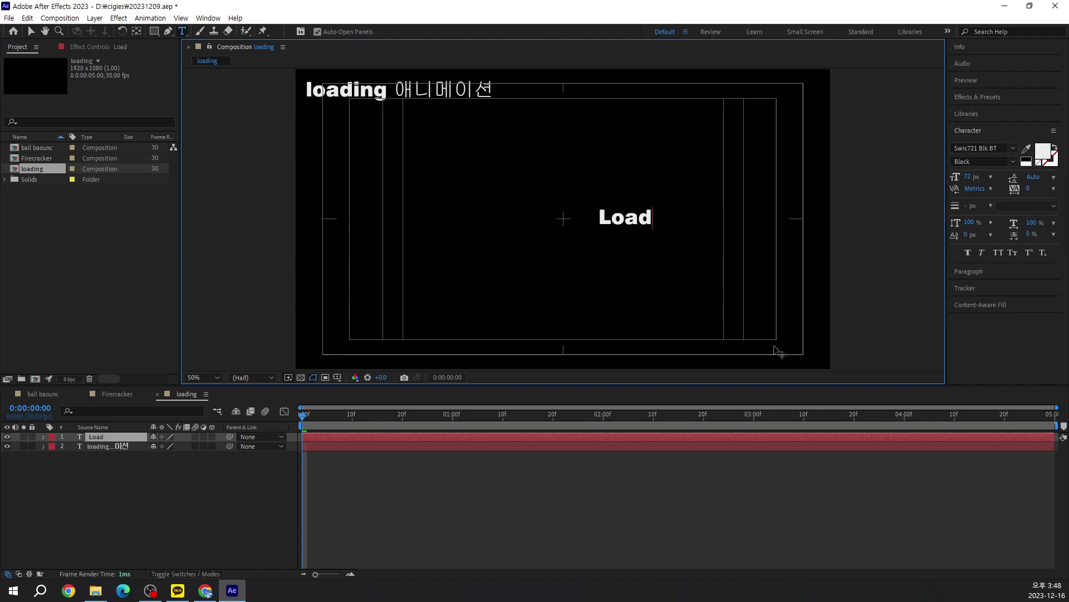
text(ing...)
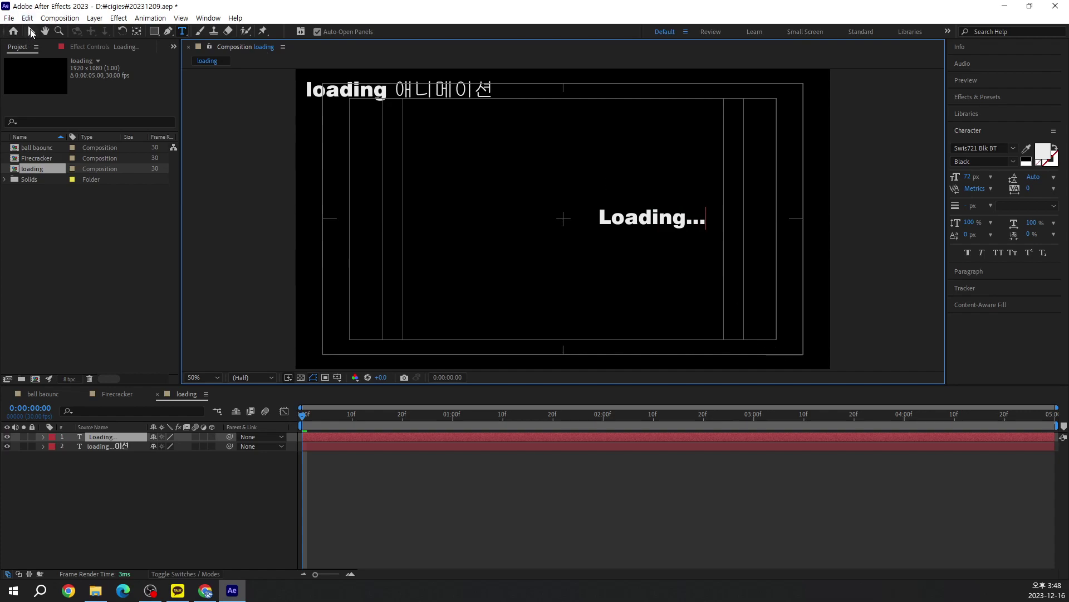
click(31, 31)
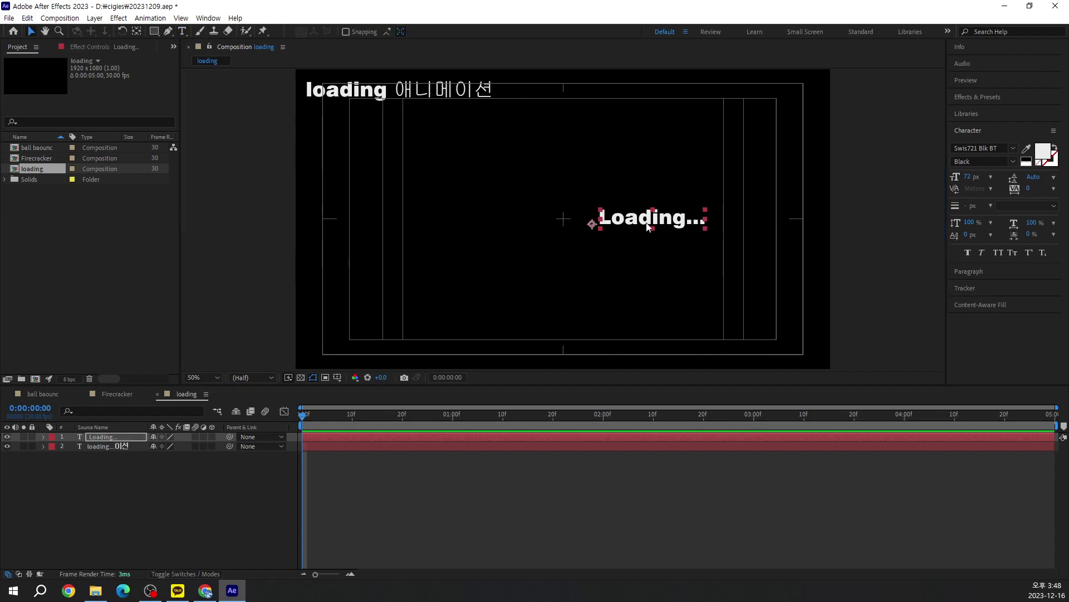
drag(648, 221, 745, 221)
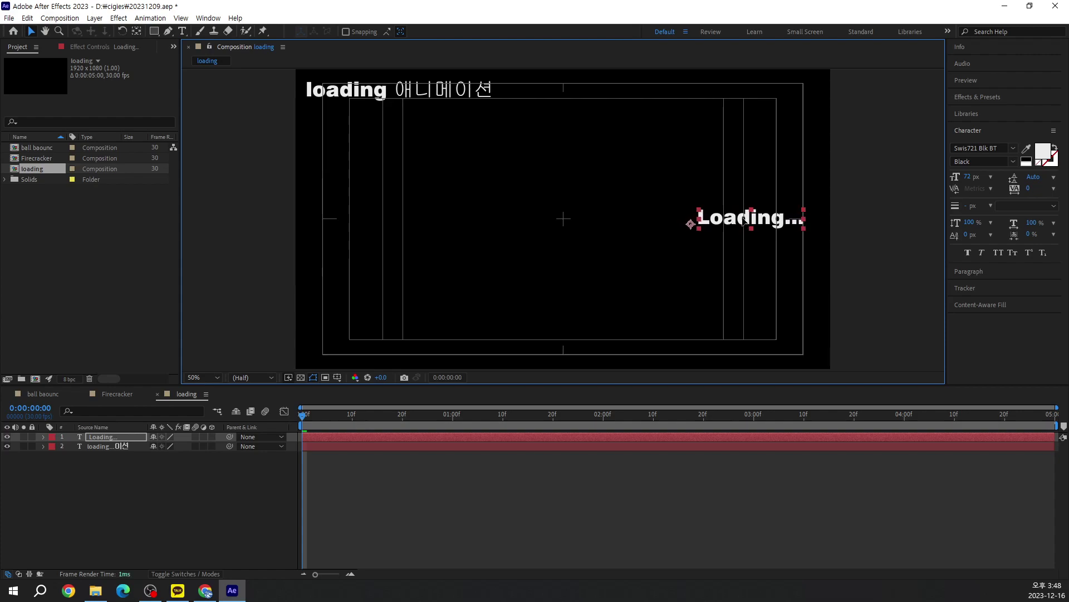
Select the Loading... layer and expand its Text and Transform properties
click(881, 246)
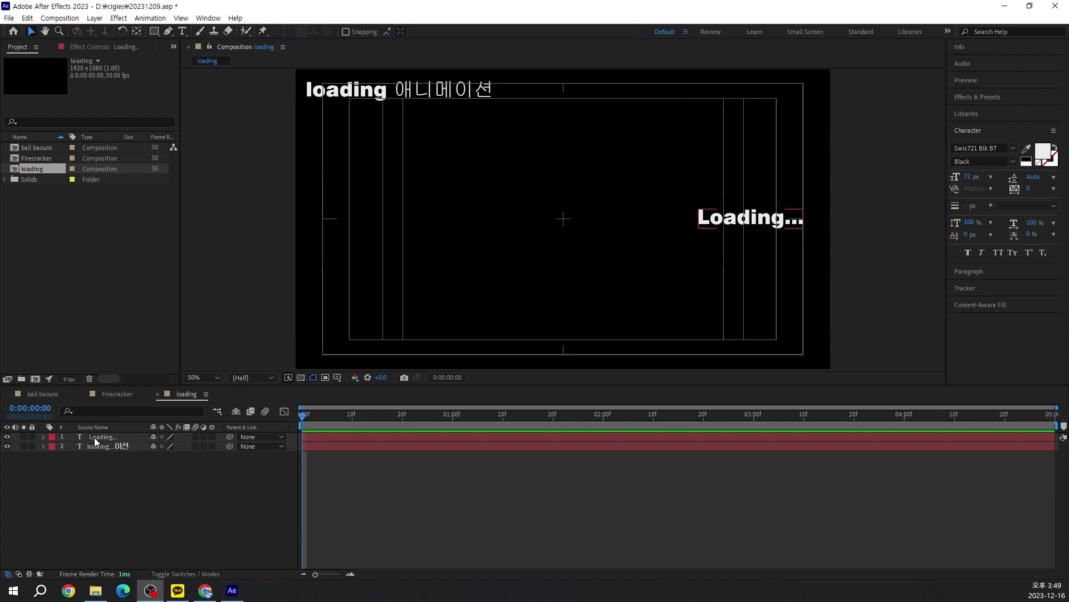
click(39, 438)
click(43, 437)
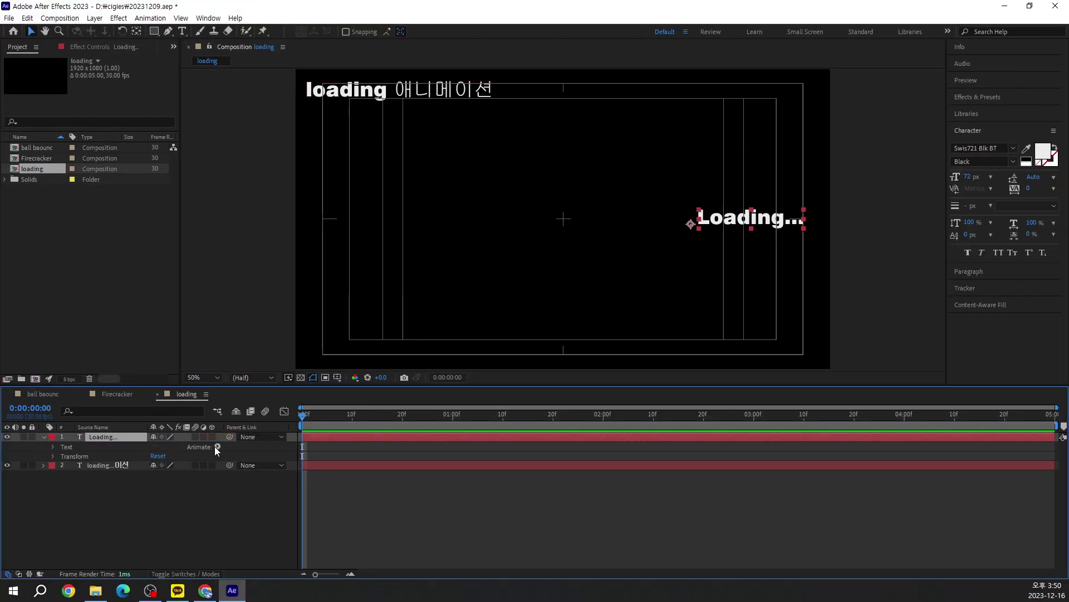
Add Animator 1 with a Position property to the Loading... text layer
click(217, 446)
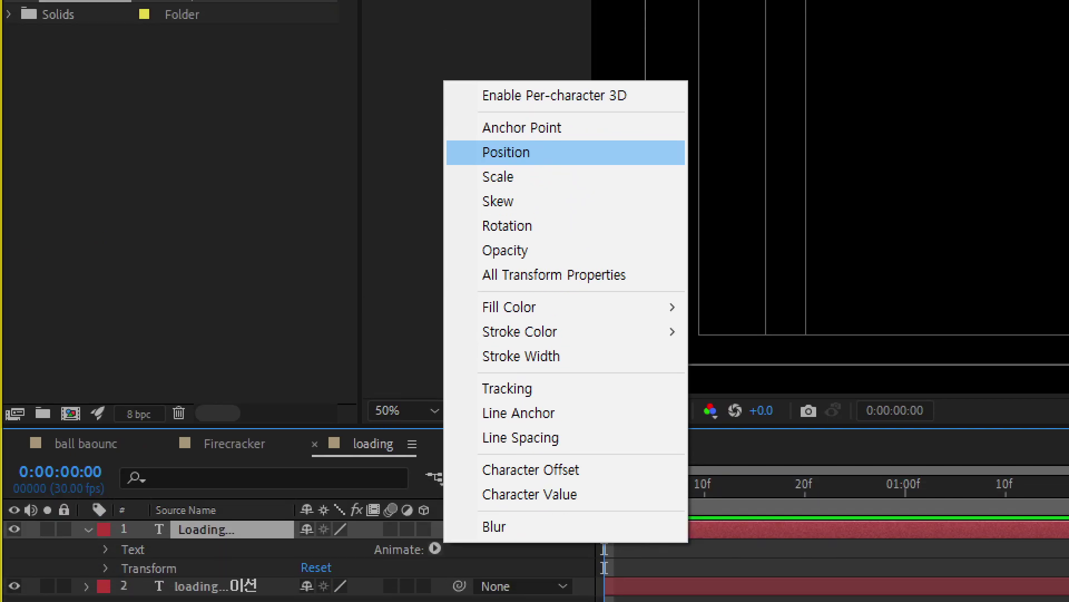
click(506, 152)
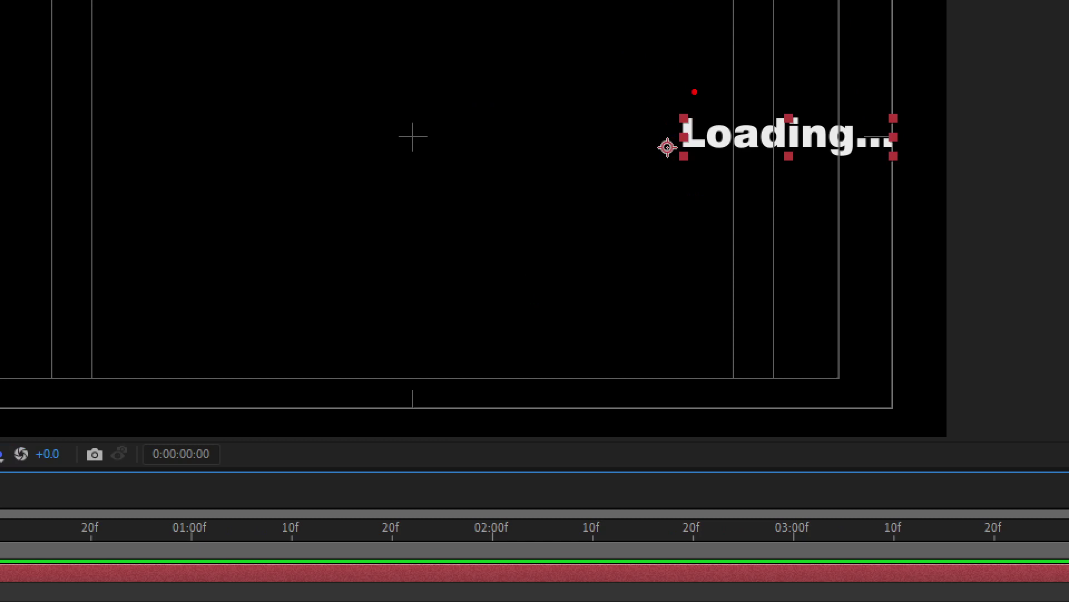
mouse_move(693, 129)
mouse_down()
mouse_move(693, 69)
mouse_move(738, 86)
mouse_move(719, 111)
mouse_up()
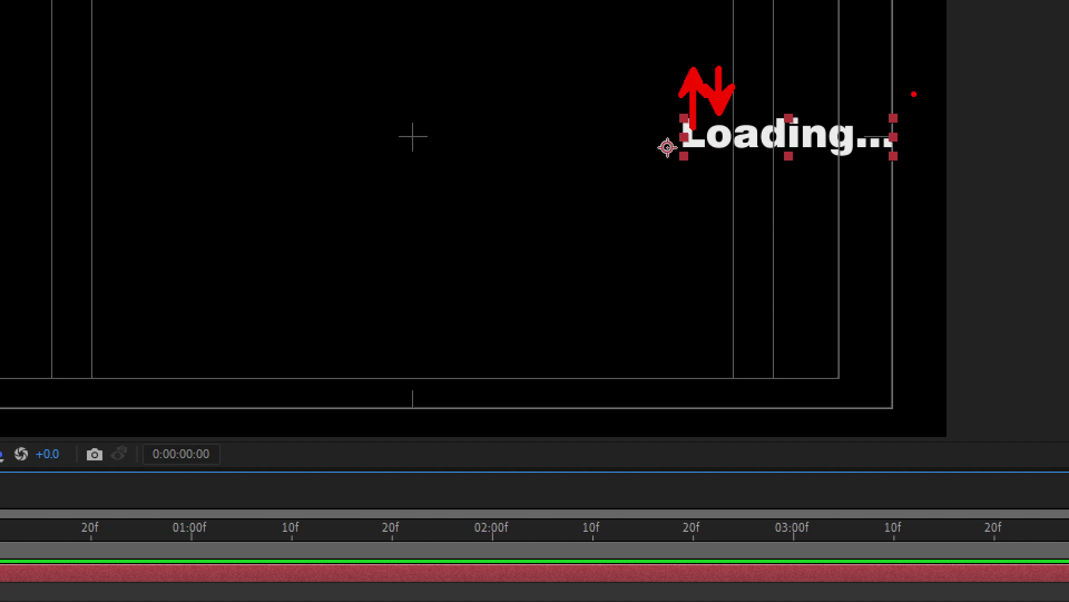
drag(741, 94, 920, 94)
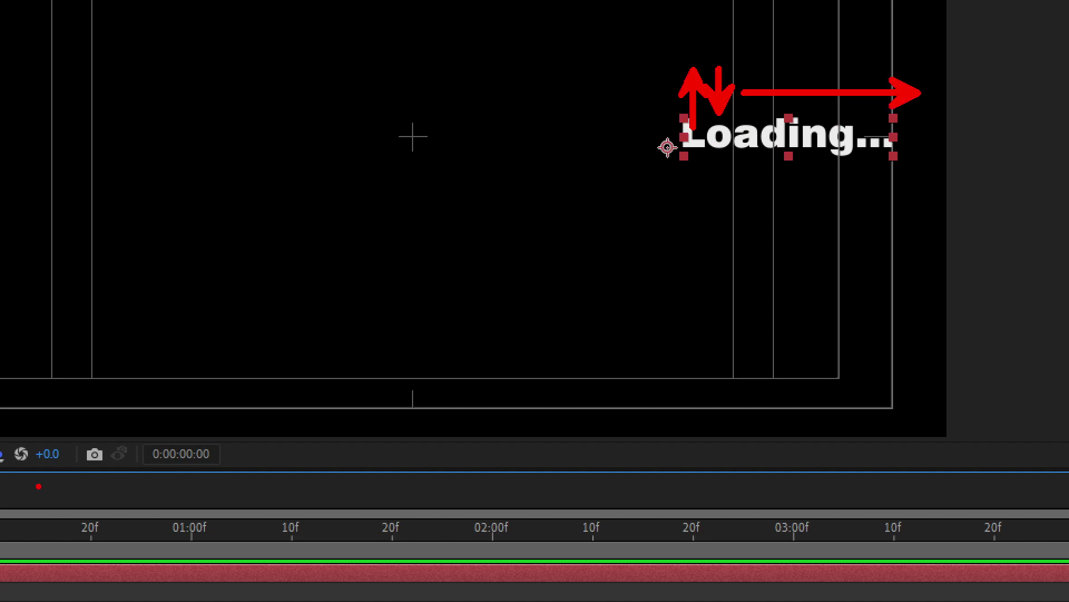
key(Escape)
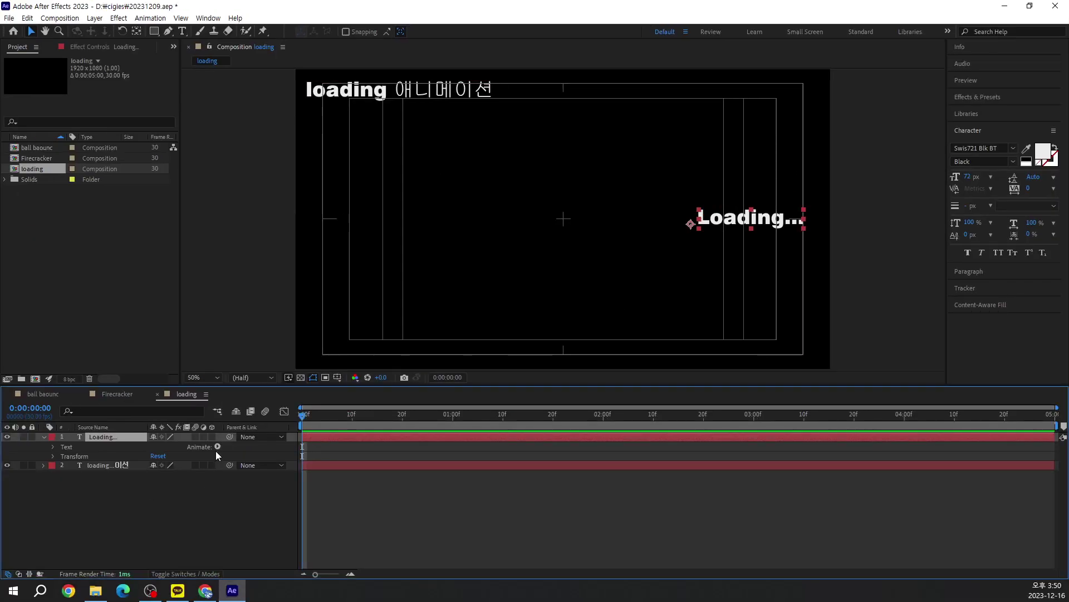
click(217, 446)
click(217, 447)
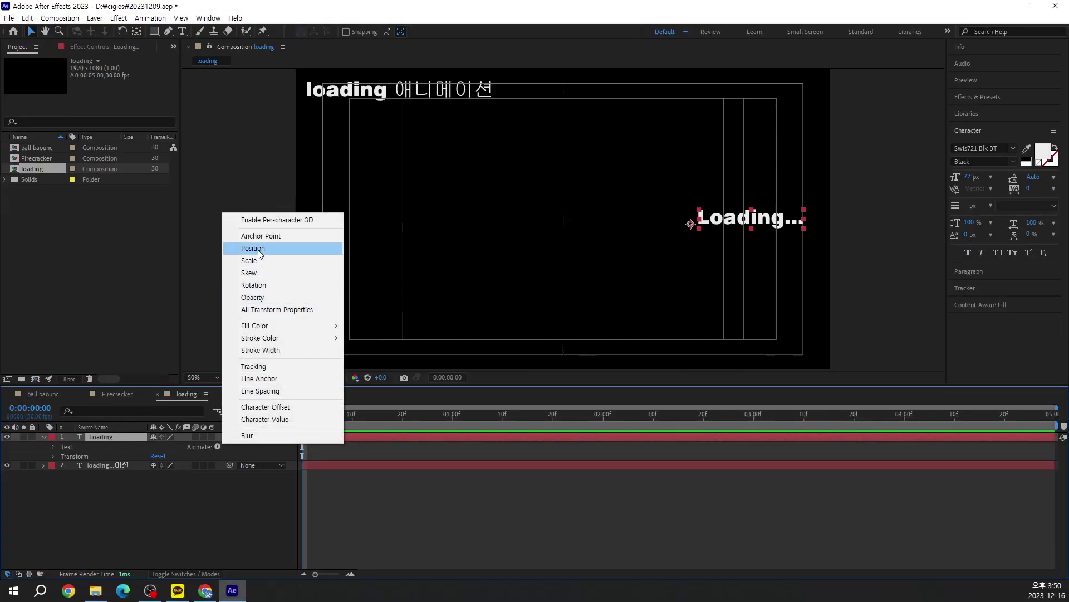
click(237, 248)
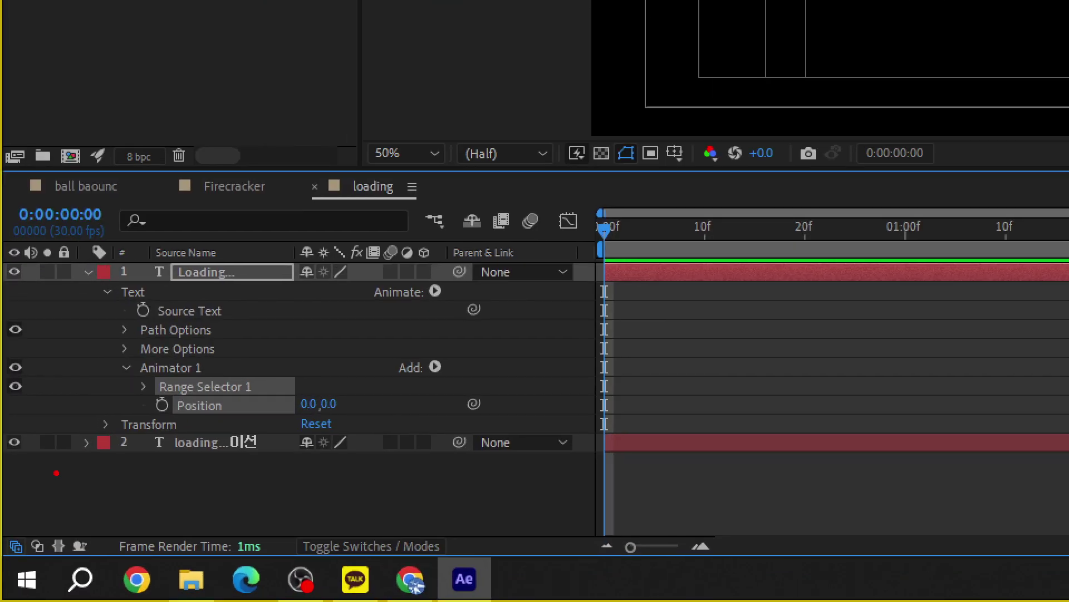
Expand Range Selector 1 to show Start, End and Offset, and centre the text at full size
mouse_move(111, 349)
mouse_down()
mouse_move(196, 397)
mouse_move(331, 429)
mouse_up()
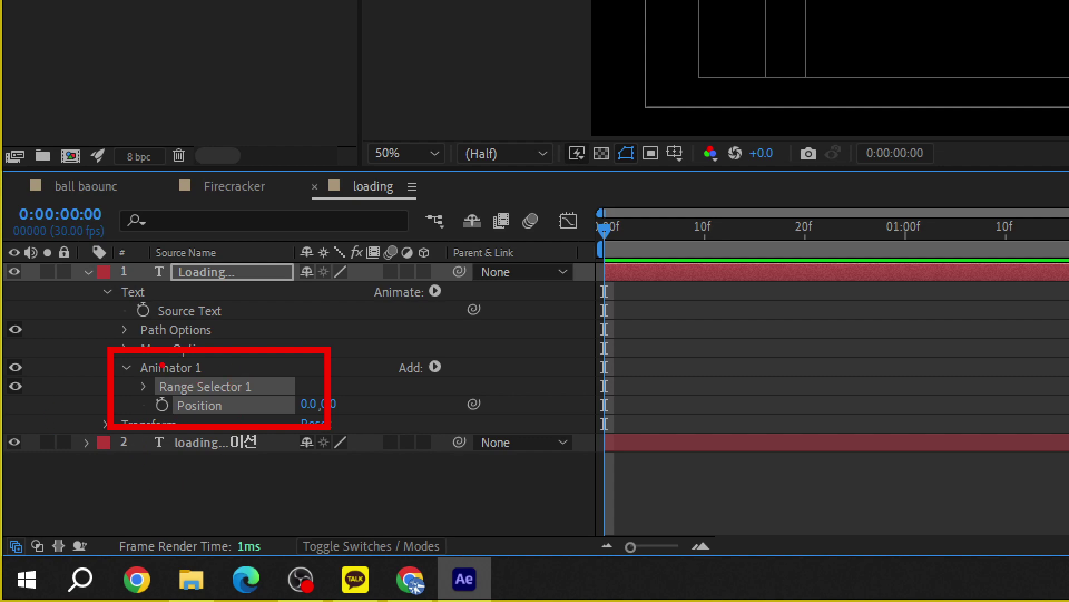
drag(134, 386, 89, 385)
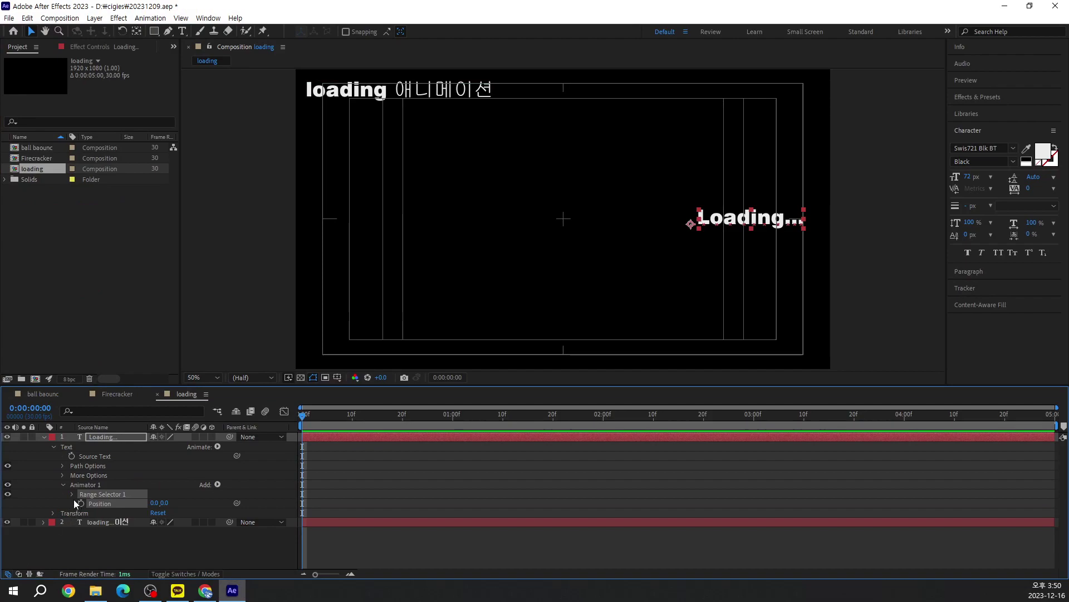
click(71, 494)
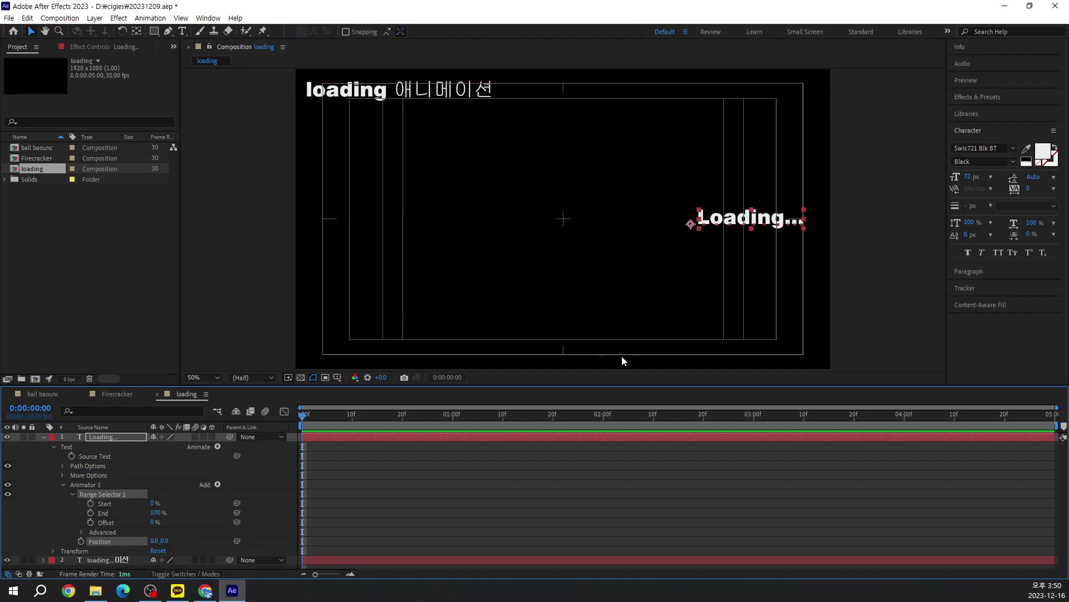
key(period)
key(period)
mouse_move(814, 268)
mouse_down()
mouse_move(576, 285)
mouse_move(679, 290)
mouse_up()
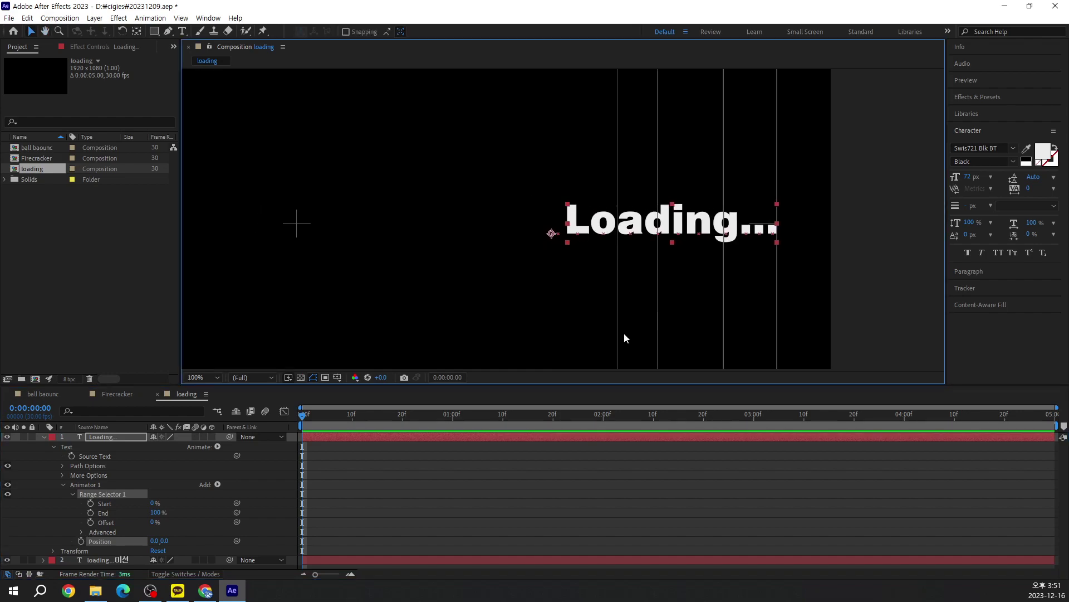
Keyframe the range selector End from 0% at frame 0 to 100% at 2 seconds
click(306, 413)
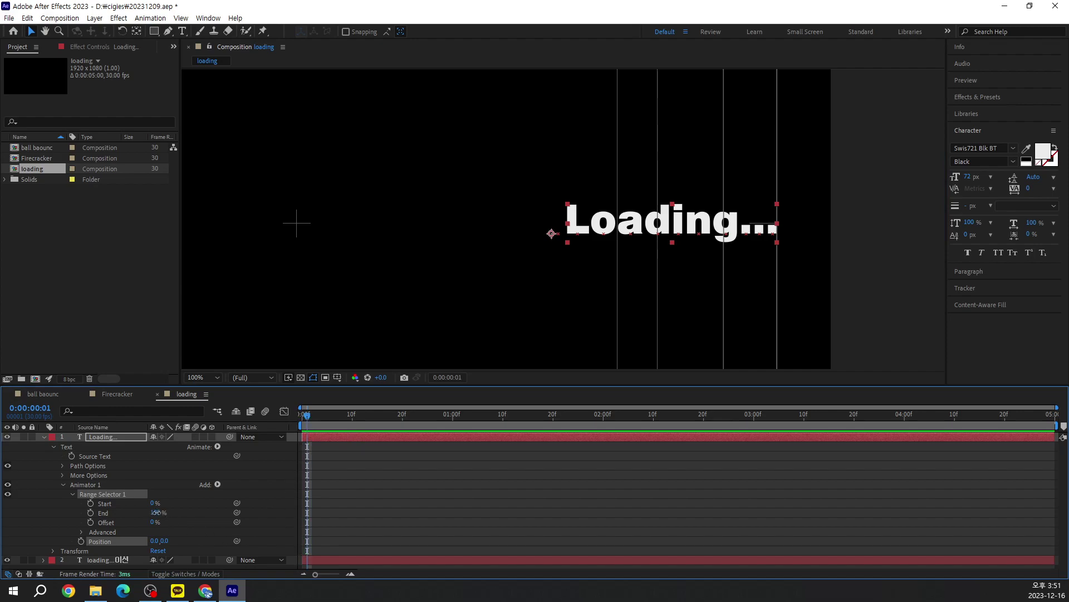
drag(159, 513, 60, 520)
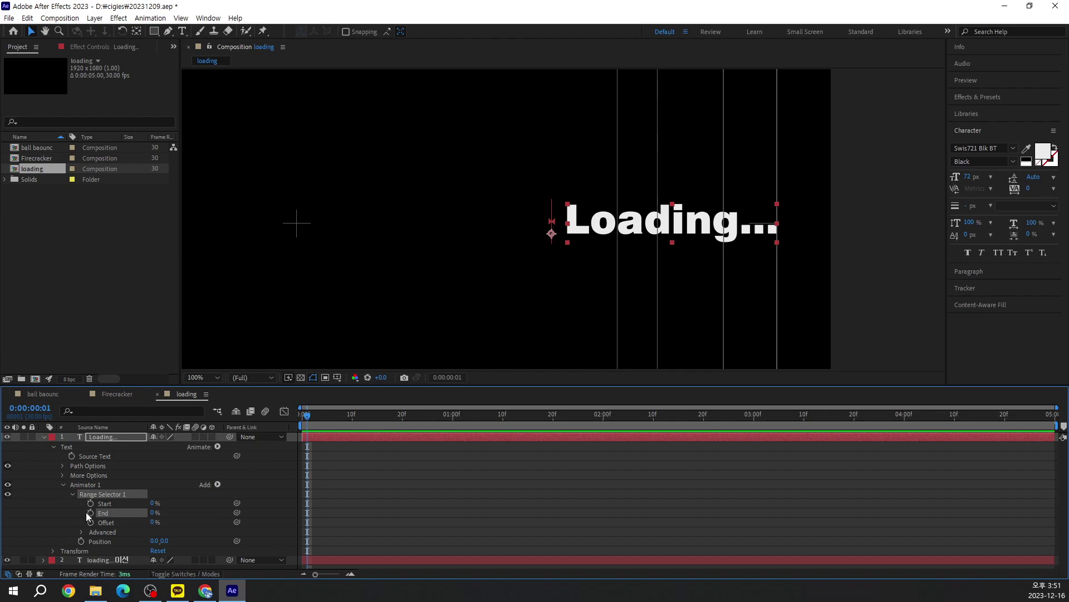
click(90, 512)
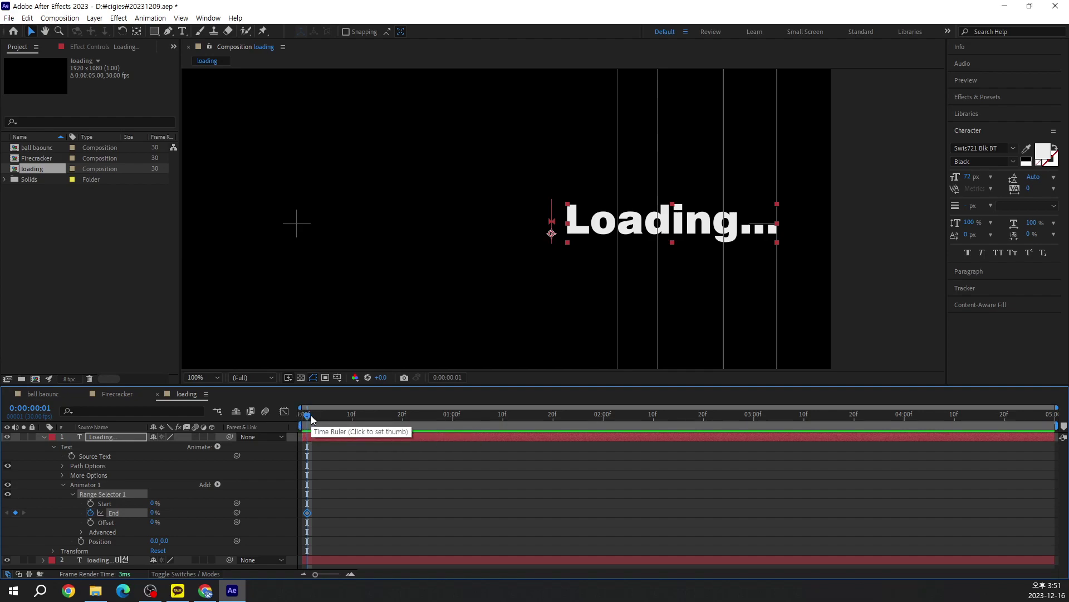
mouse_move(311, 416)
mouse_down()
mouse_move(289, 424)
mouse_move(463, 433)
mouse_move(453, 434)
mouse_up()
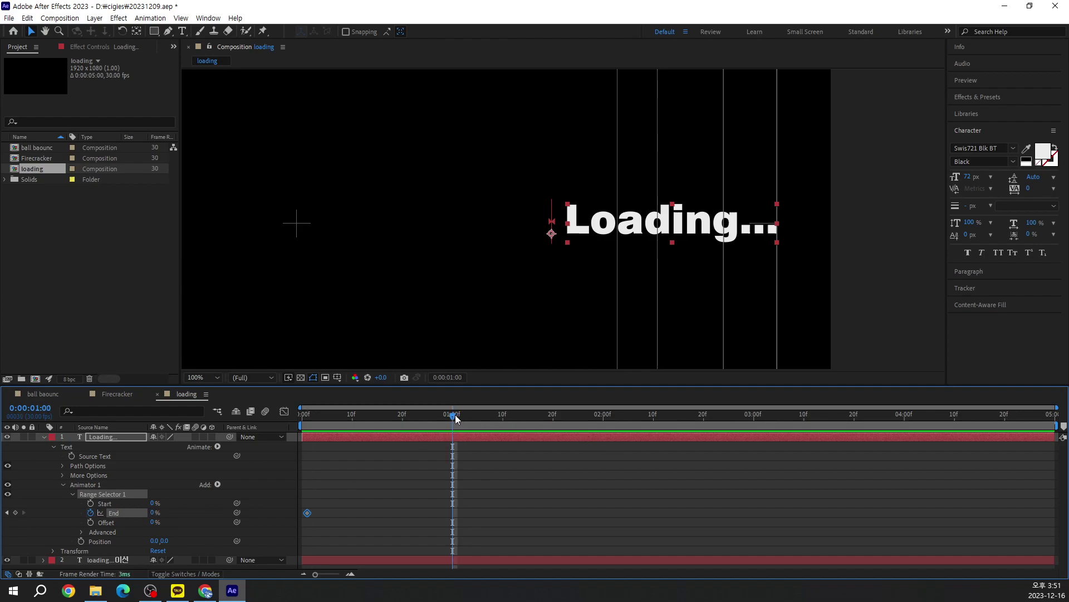
drag(456, 418, 603, 440)
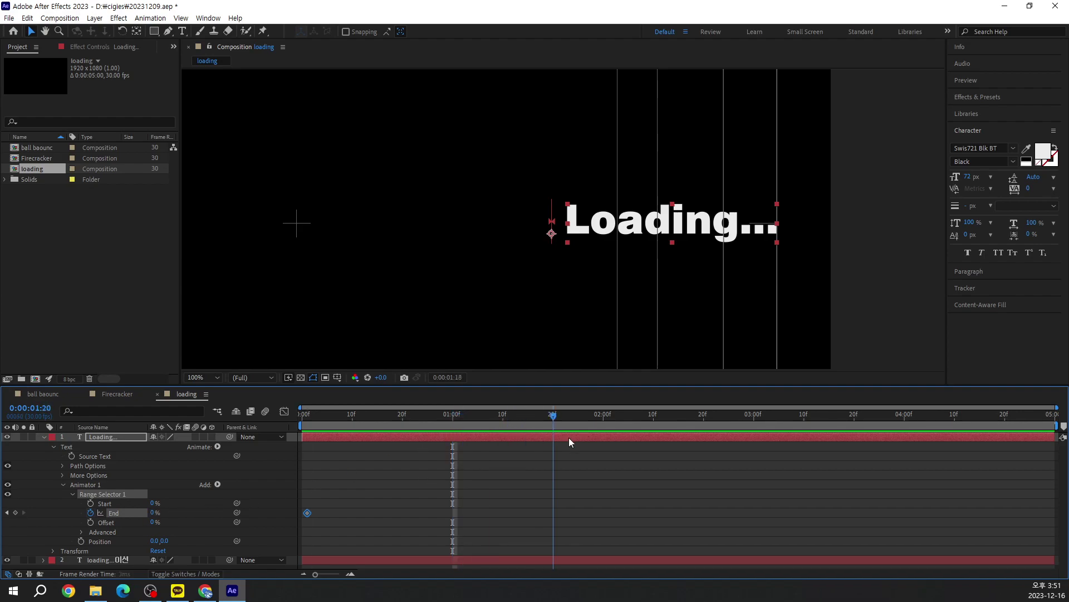
click(152, 512)
text(100)
key(Return)
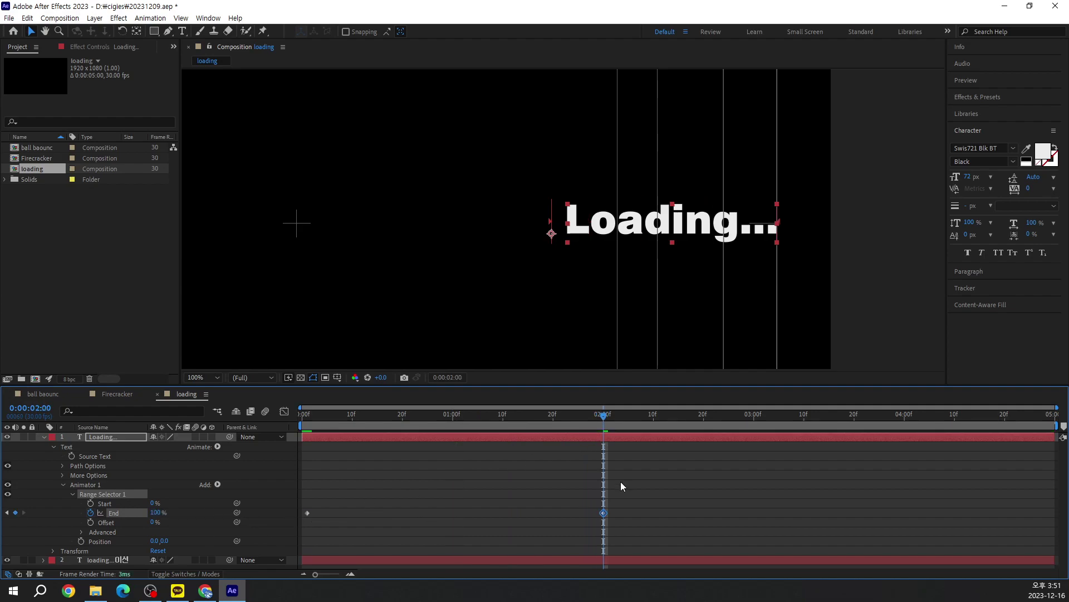
mouse_move(603, 417)
mouse_down()
mouse_move(296, 447)
mouse_move(533, 454)
mouse_move(359, 455)
mouse_up()
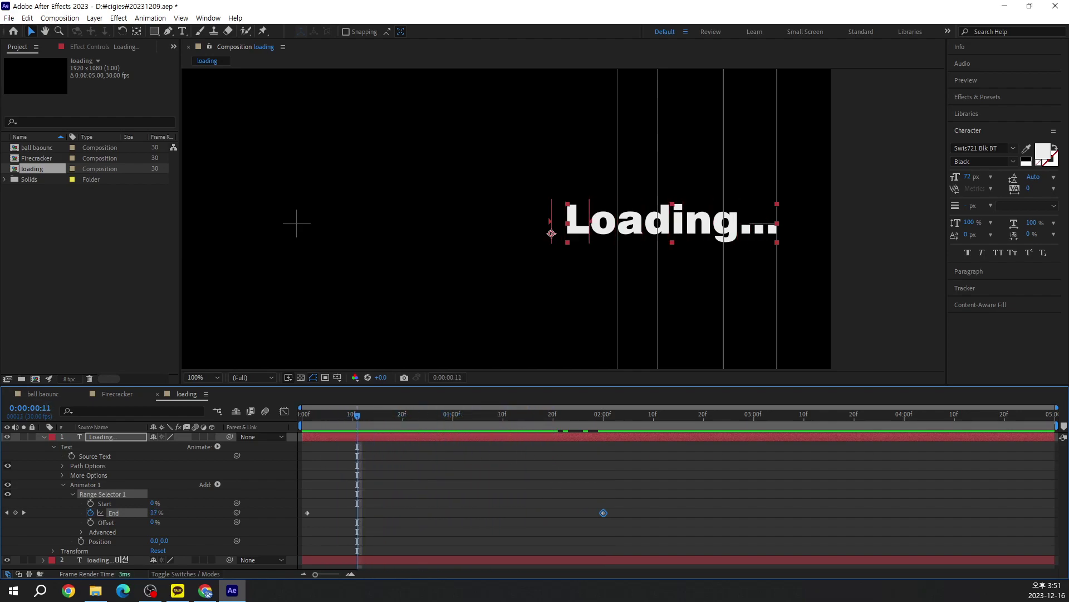
key(space)
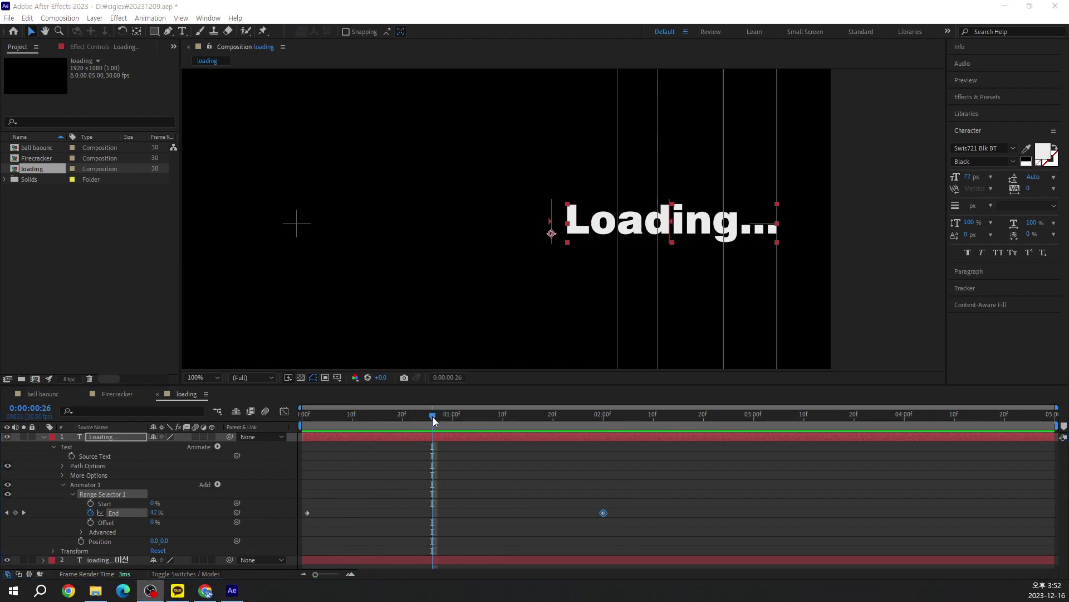
mouse_move(433, 416)
mouse_down()
mouse_move(450, 444)
mouse_move(397, 461)
mouse_up()
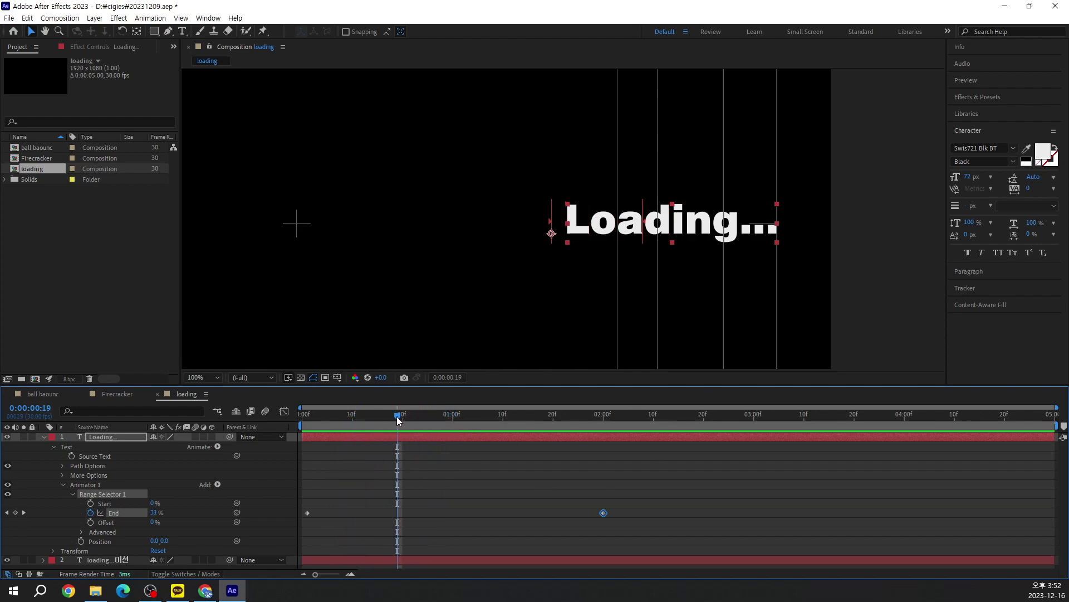
drag(396, 416, 452, 417)
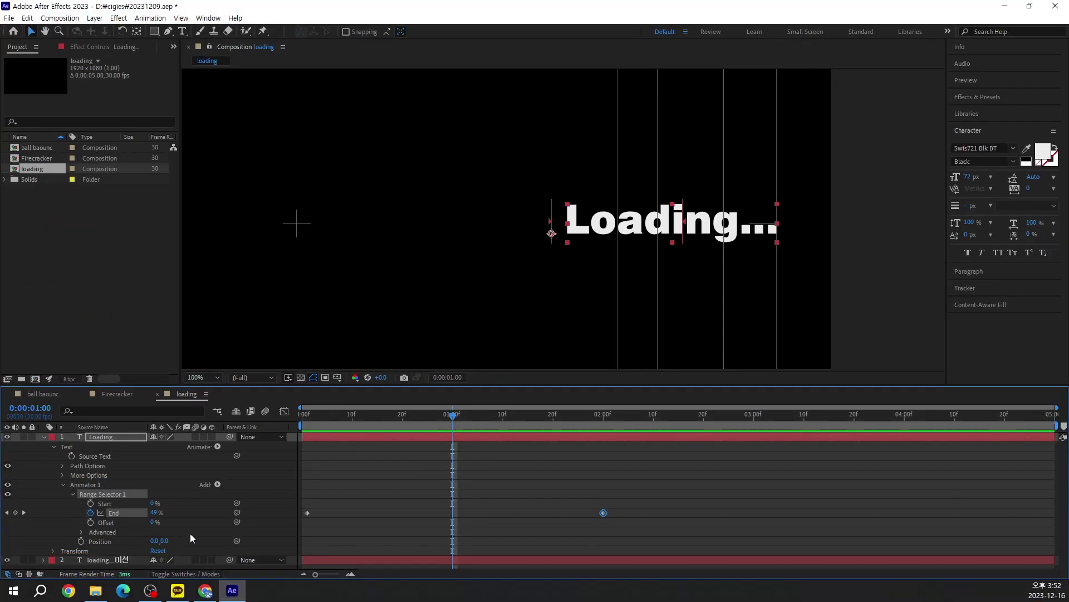
Set Animator 1's Position to 0.0,-40.0 and scrub the early frames to check the lift
drag(163, 541, 143, 536)
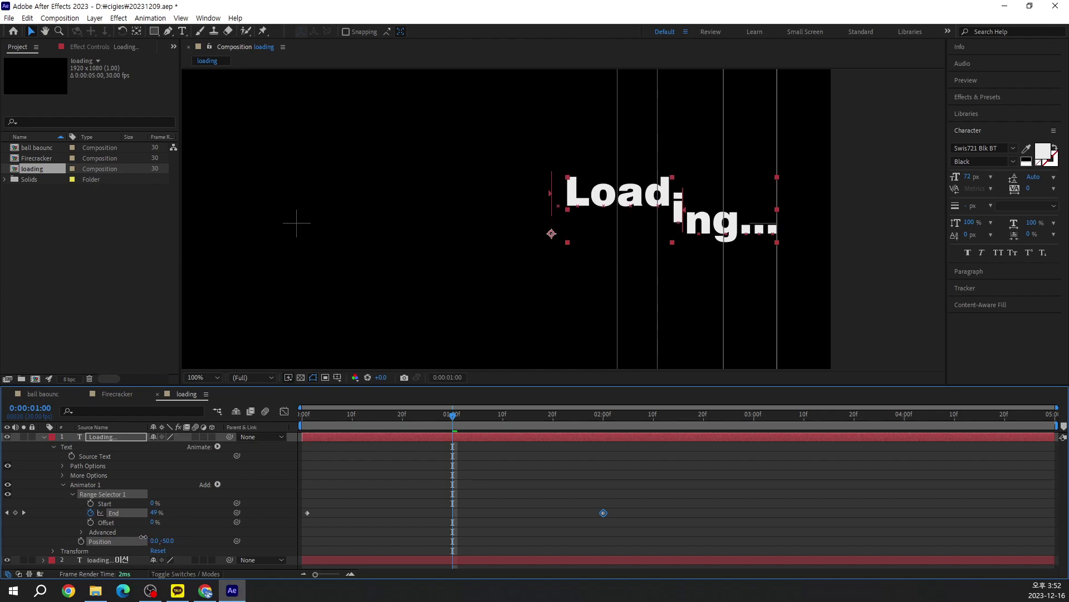
drag(143, 536, 155, 536)
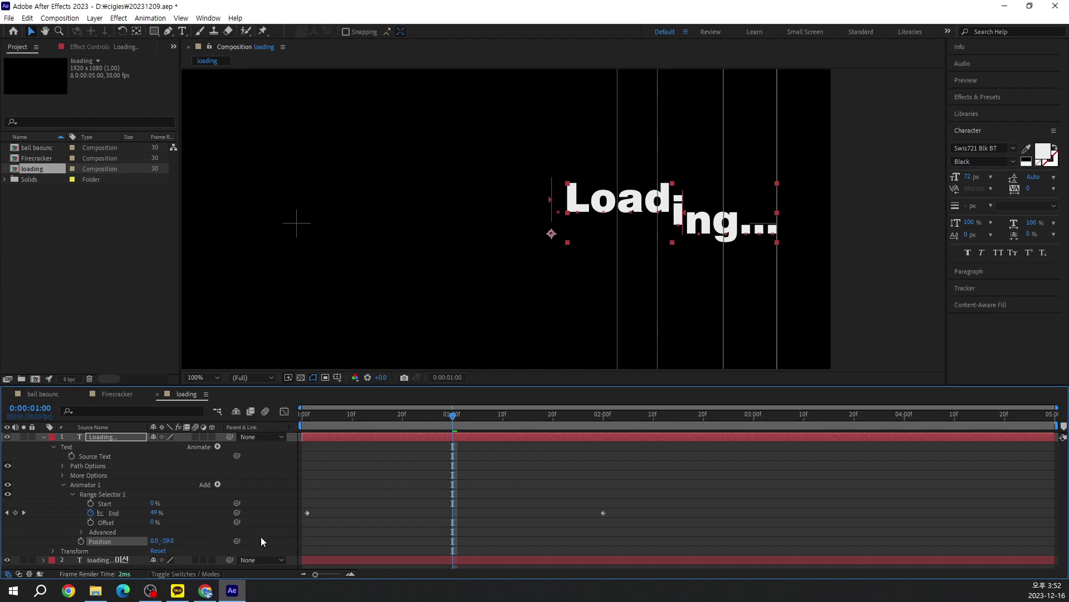
click(168, 540)
text(-40)
key(Return)
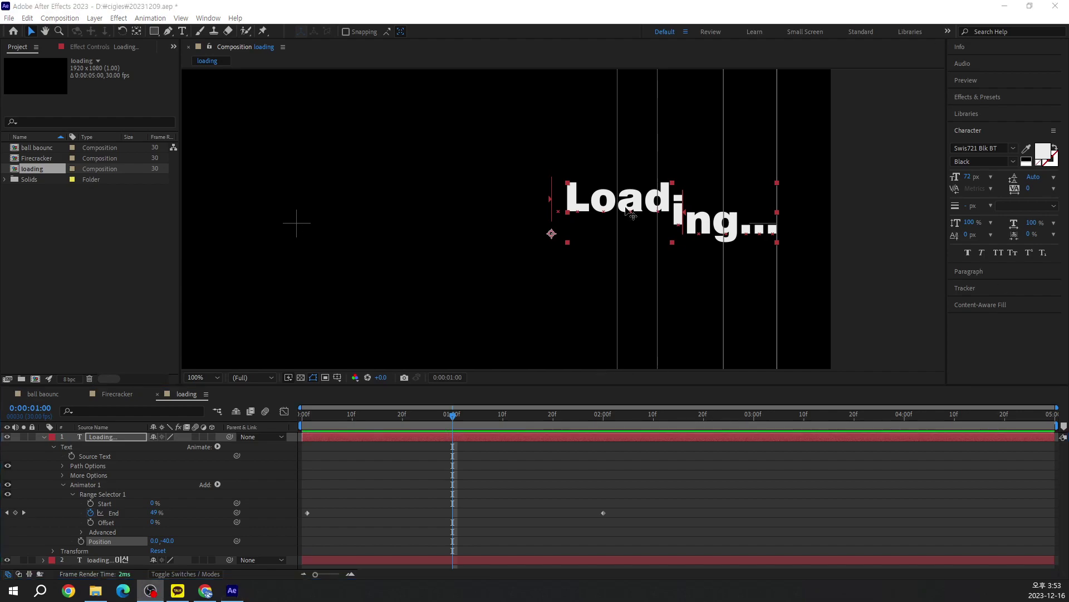
mouse_move(452, 414)
mouse_down()
mouse_move(277, 407)
mouse_move(344, 399)
mouse_up()
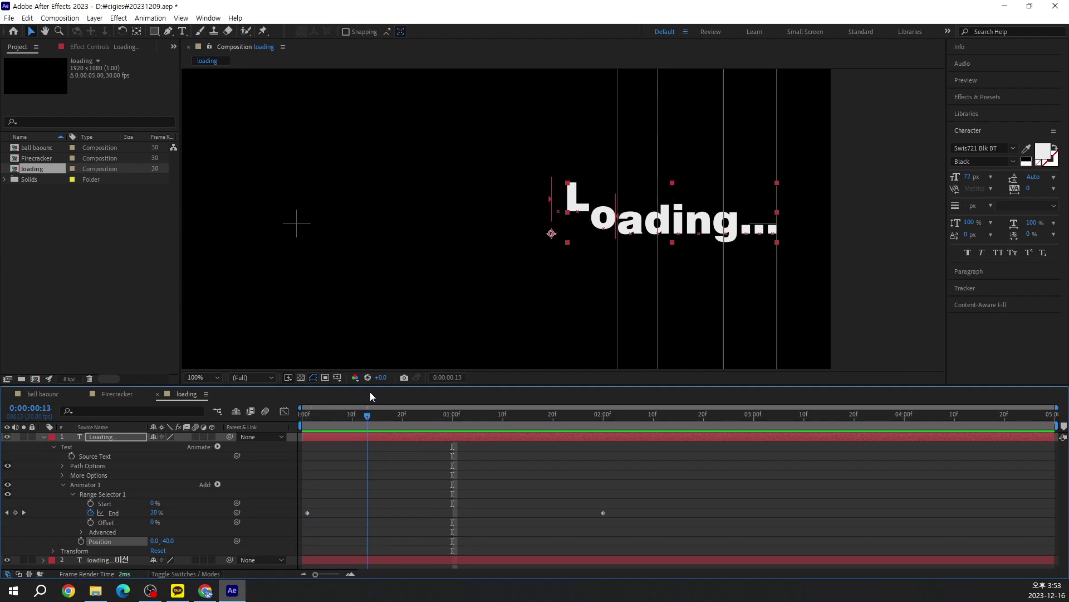
drag(344, 399, 361, 397)
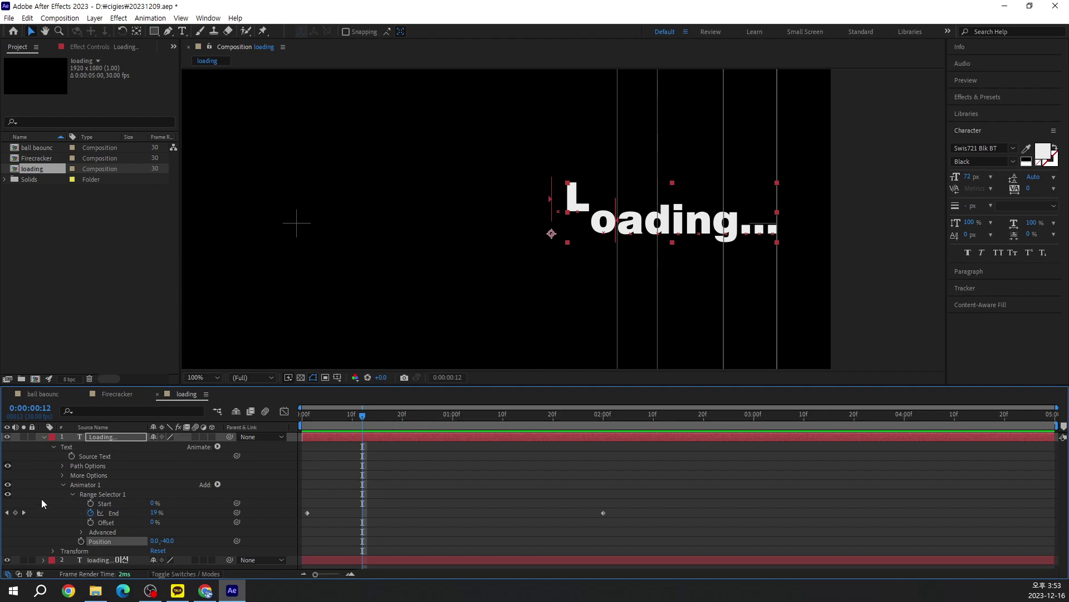
Keyframe Start from 0% at 10 frames to 100% at 2:10, then preview from 0:00
click(90, 504)
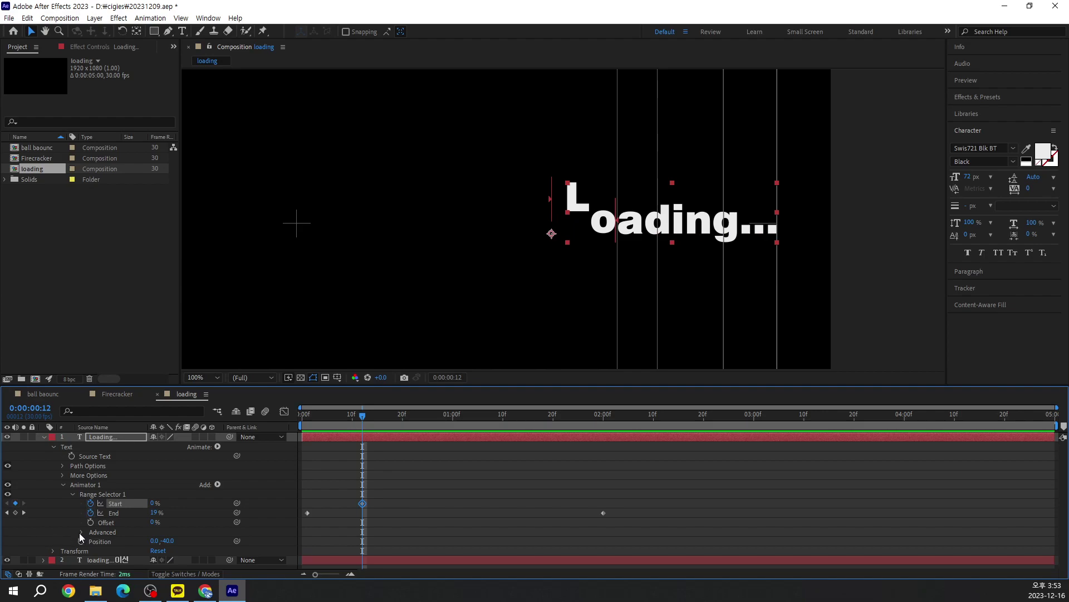
mouse_move(363, 416)
mouse_down()
mouse_move(309, 427)
mouse_move(604, 446)
mouse_up()
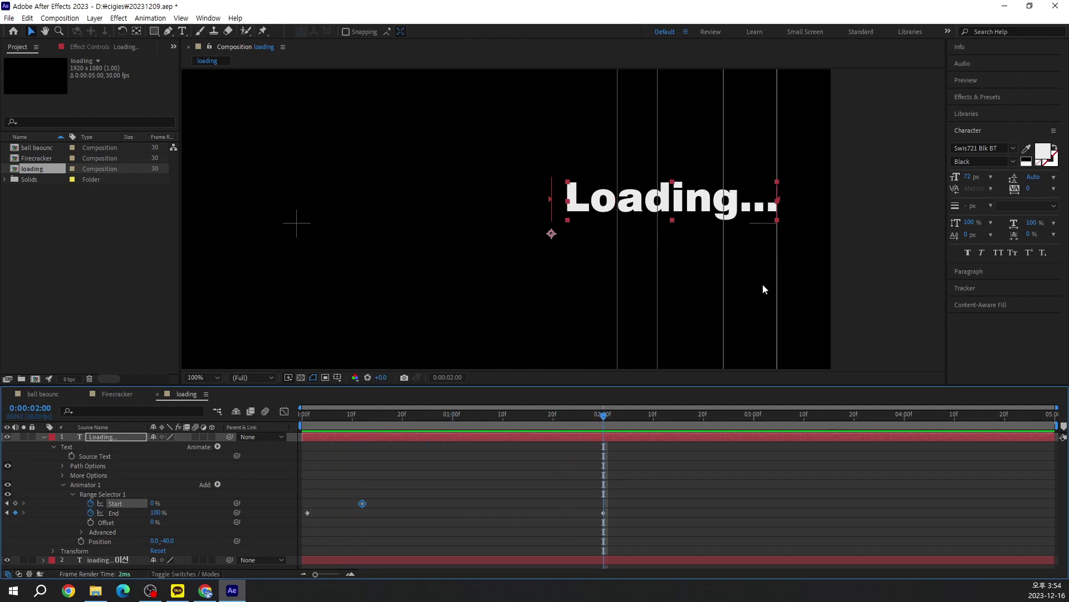
drag(613, 416, 654, 426)
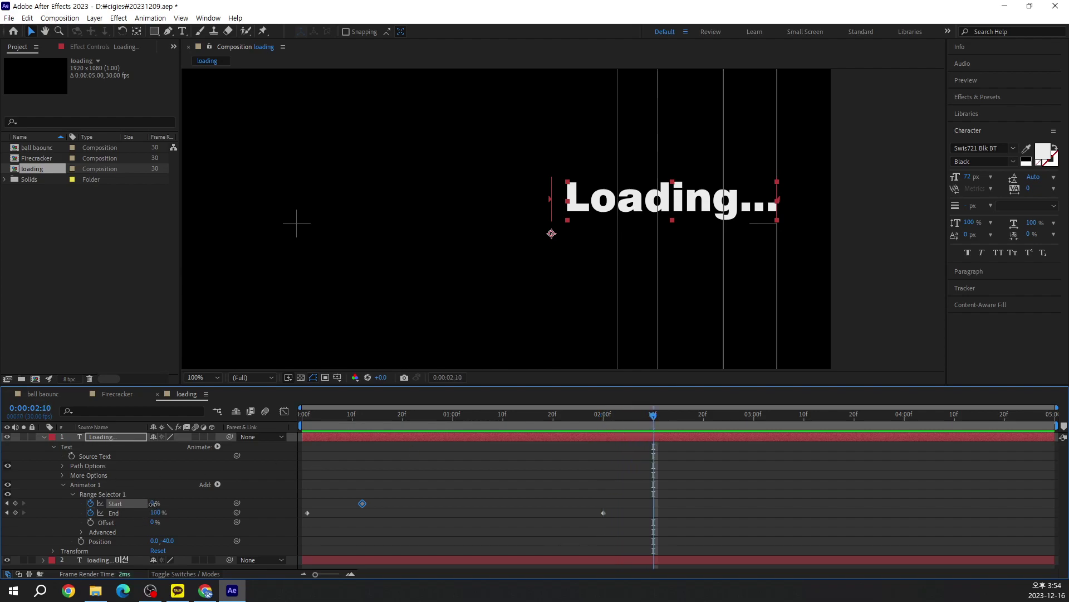
drag(152, 503, 217, 503)
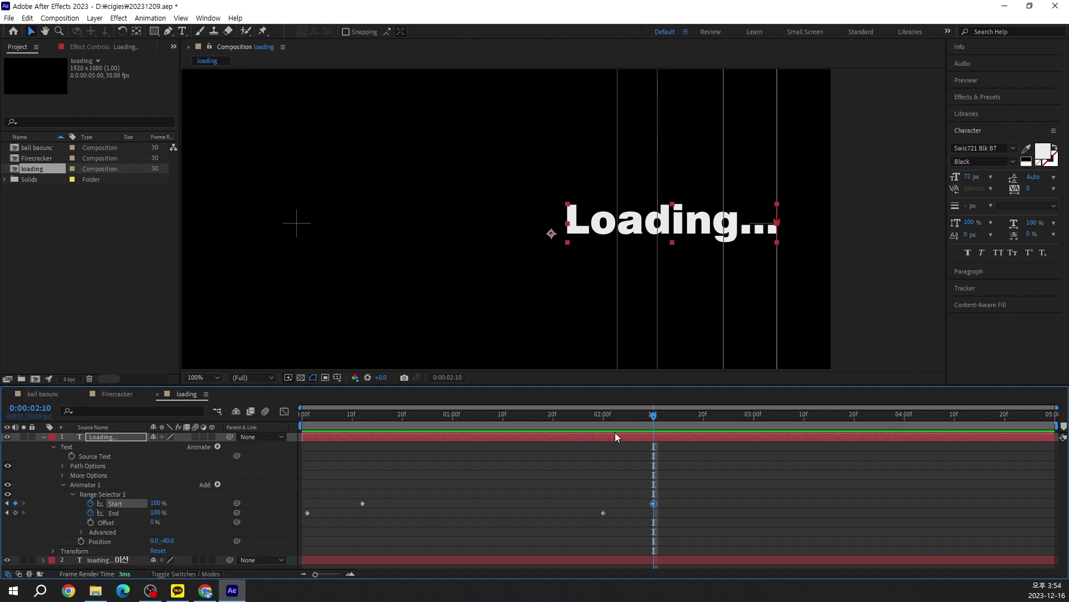
drag(653, 421, 290, 426)
key(space)
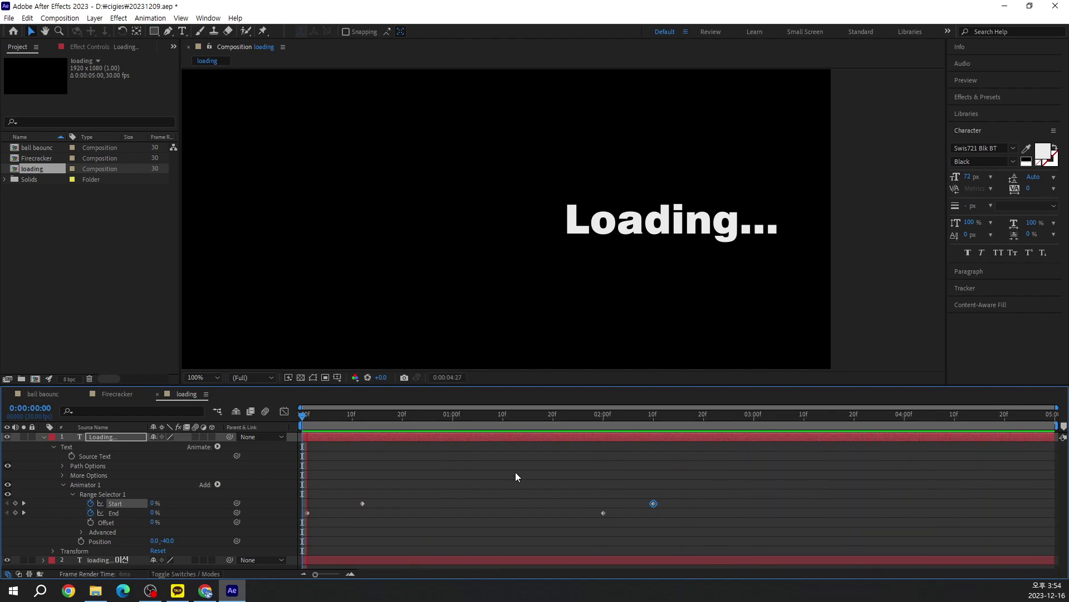
Preview the letter wave again from the start, then expand Range Selector 1's Advanced settings
drag(530, 416, 483, 416)
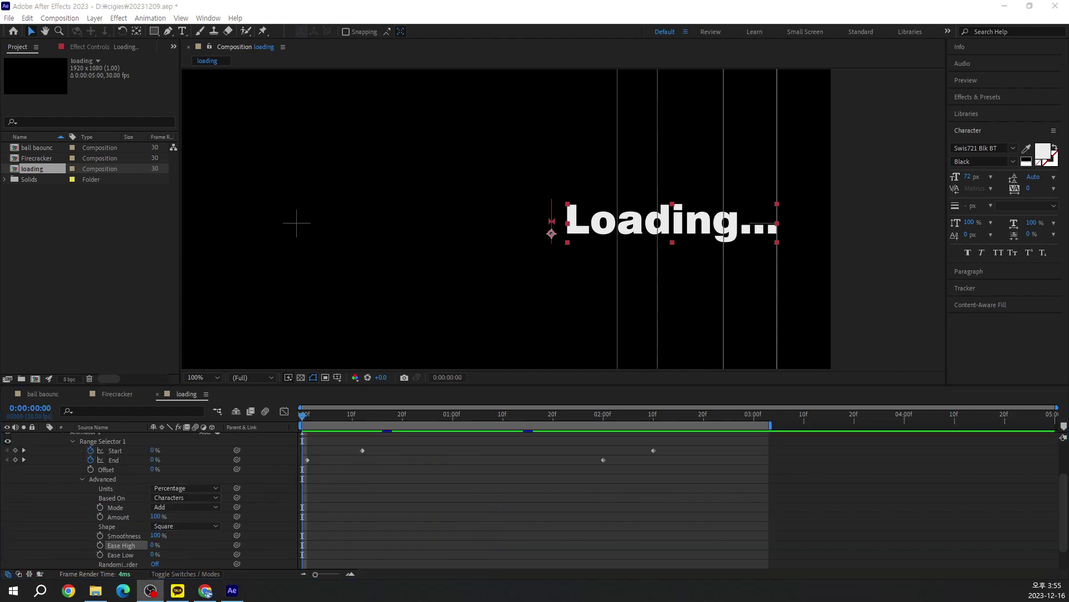
key(Home)
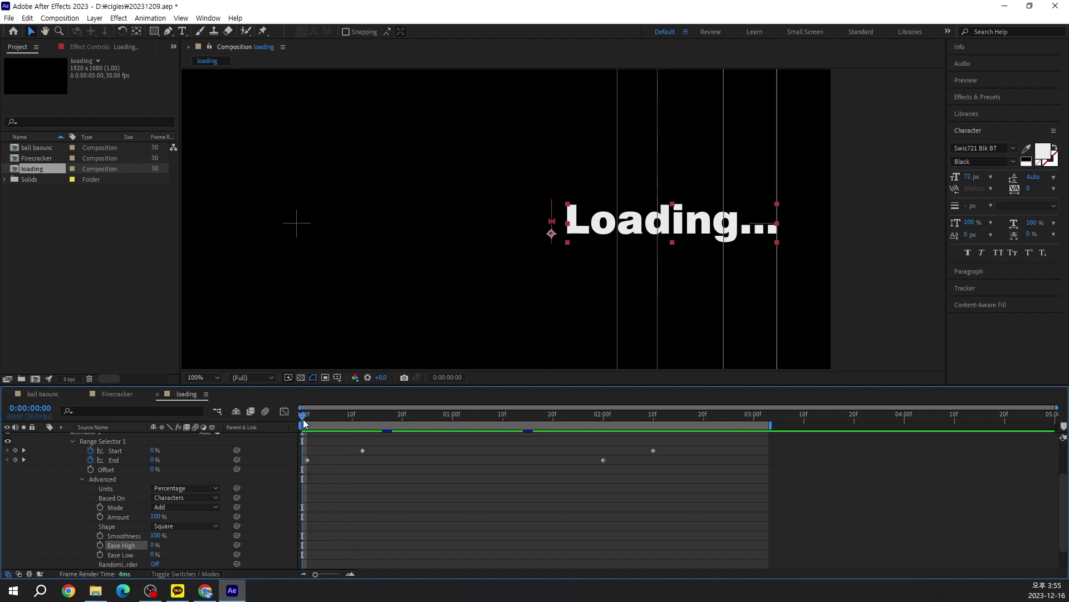
key(space)
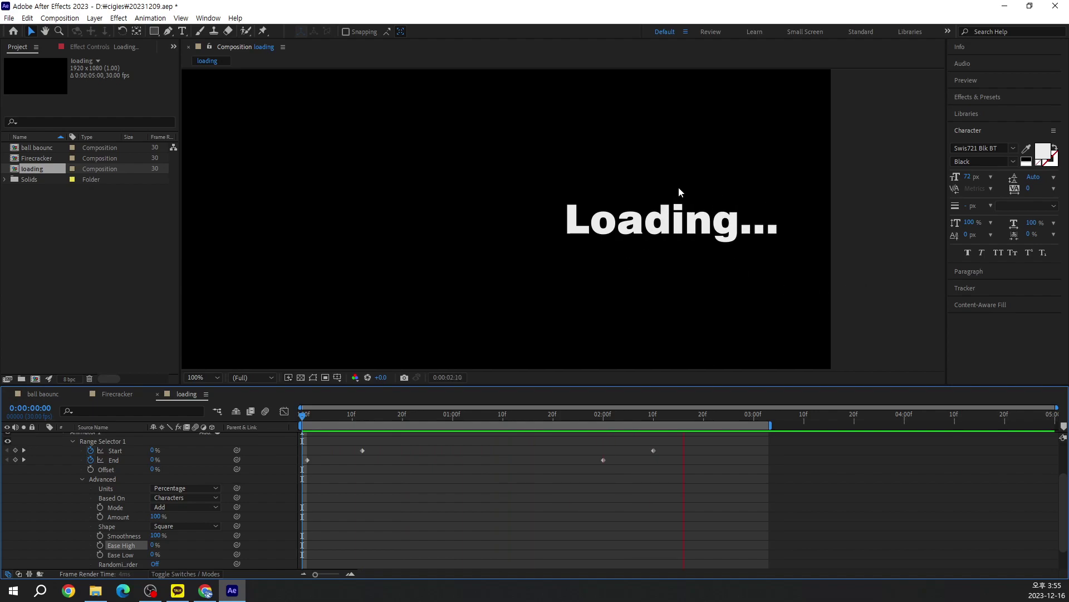
click(82, 478)
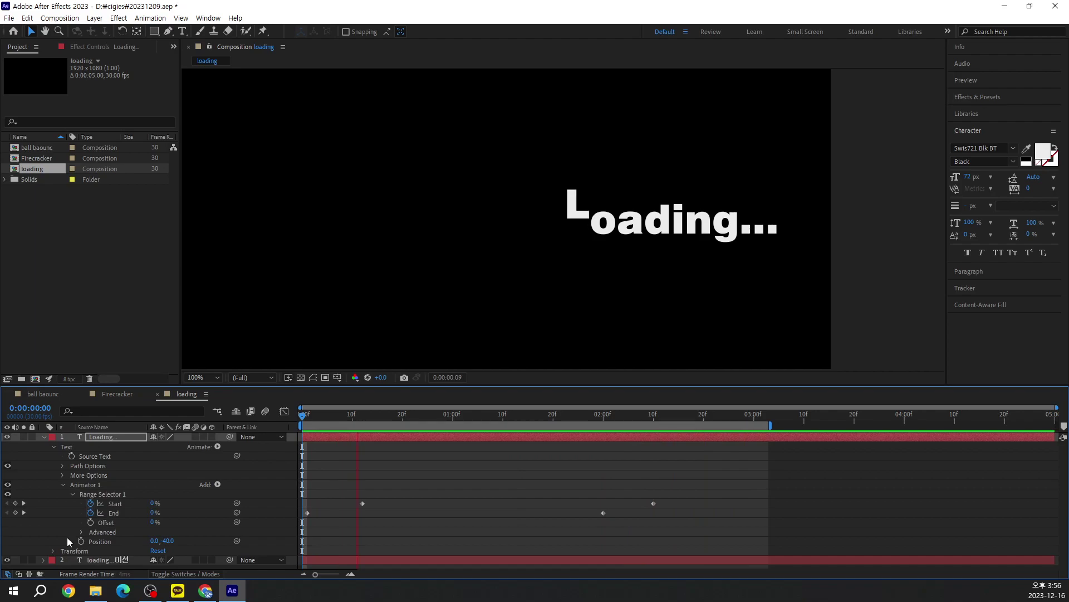
click(82, 531)
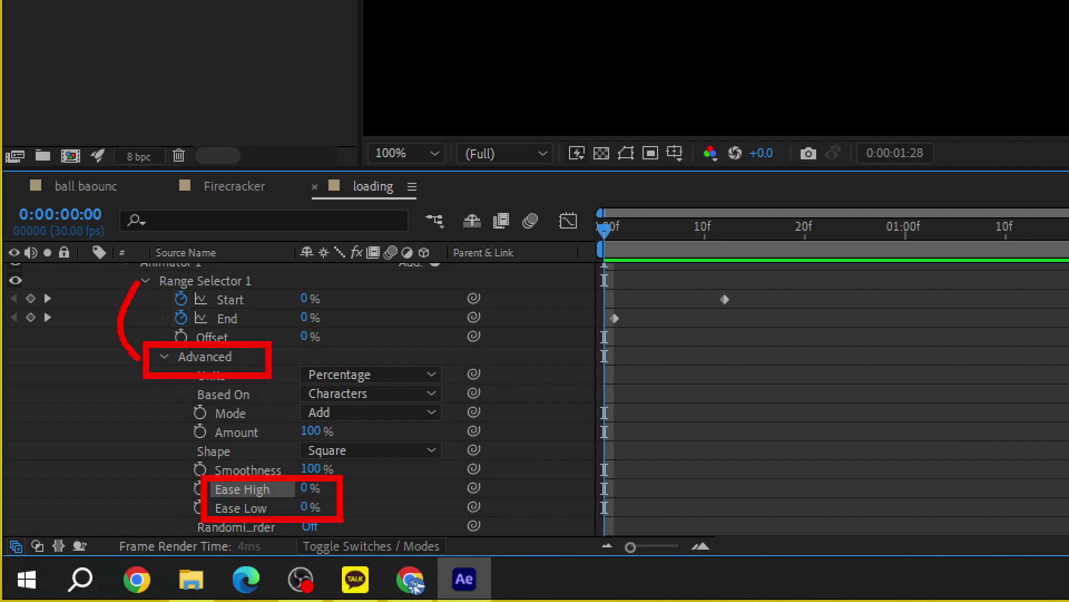
Preview the Loading... wave, then set Range Selector 1's Ease High to 50%
key(space)
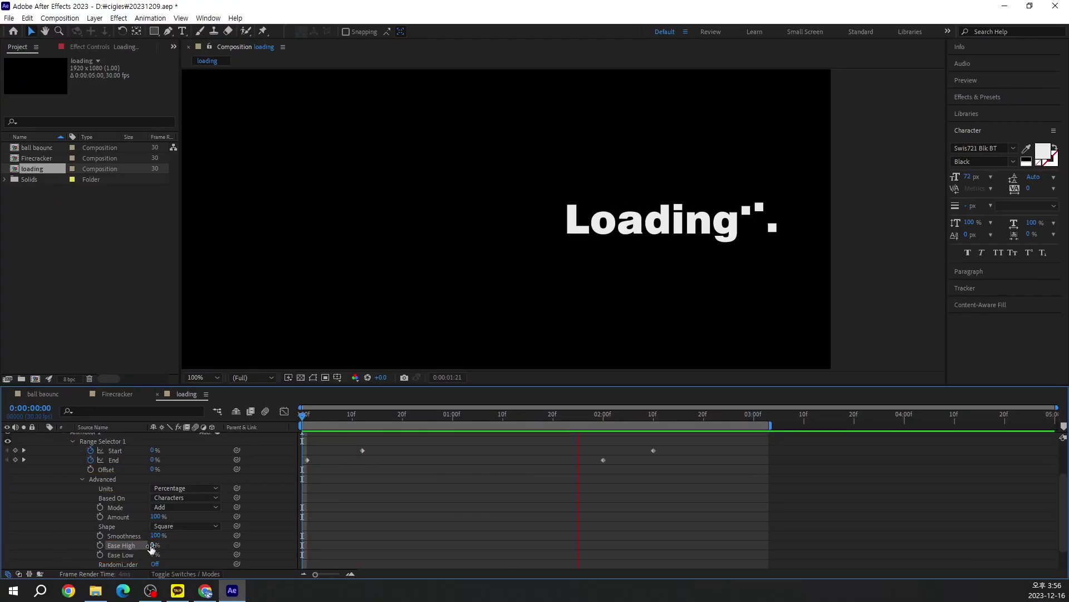
click(152, 546)
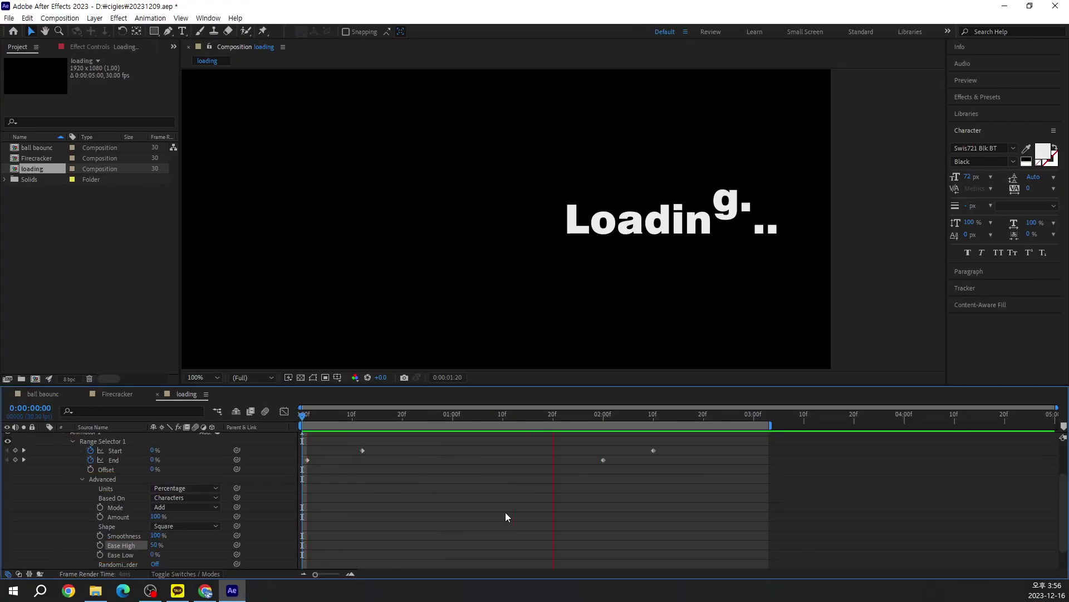
text(50)
key(Return)
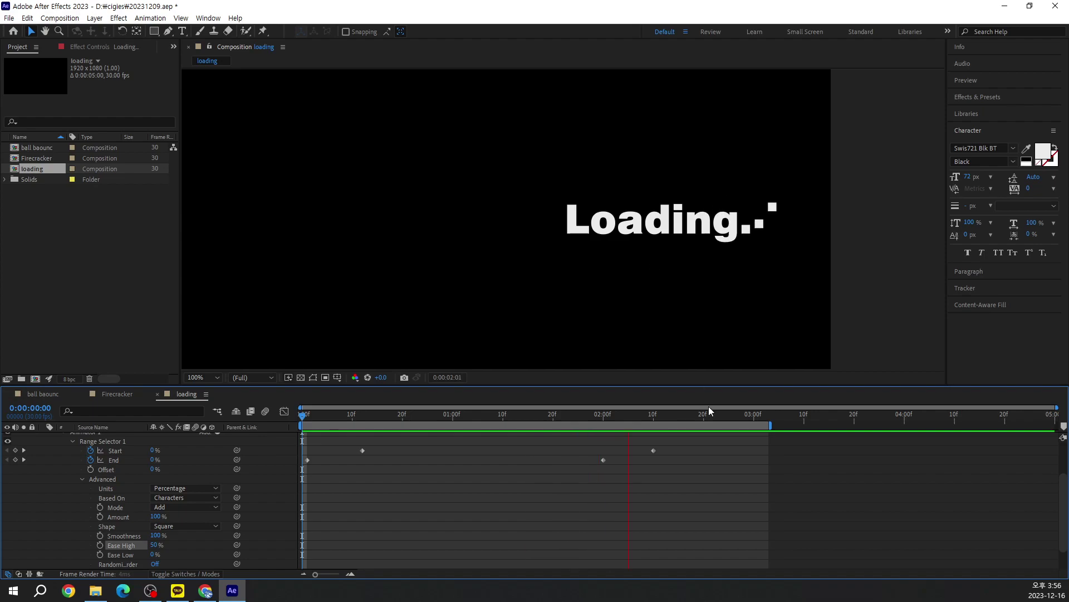
Scrub to 0:00:01:03 and nudge both Start keyframes slightly earlier, adjusting one back
drag(710, 412, 474, 441)
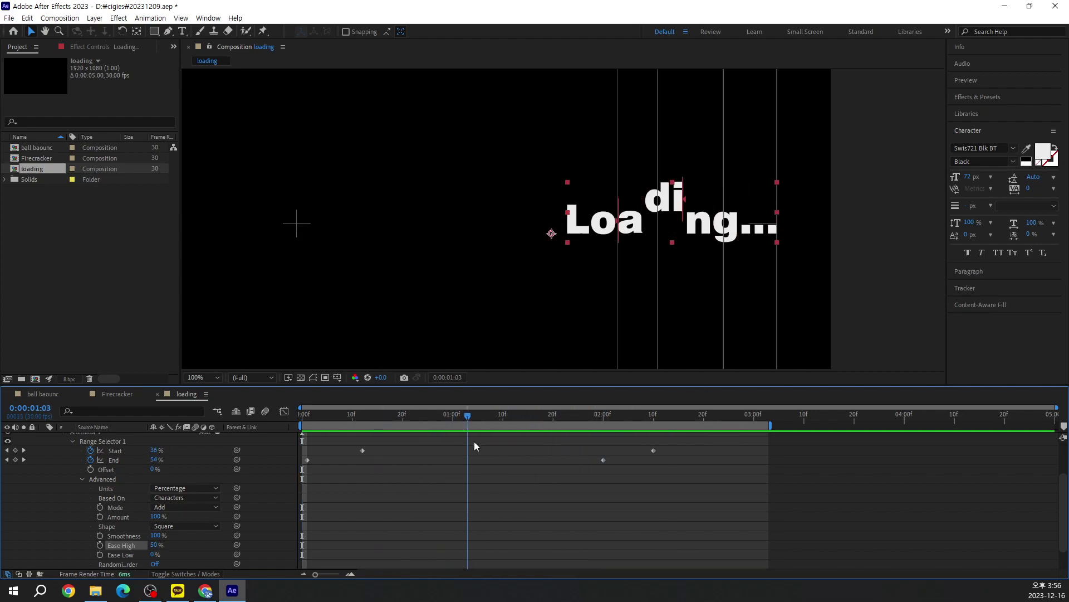
key(Page_Down)
drag(683, 446, 349, 454)
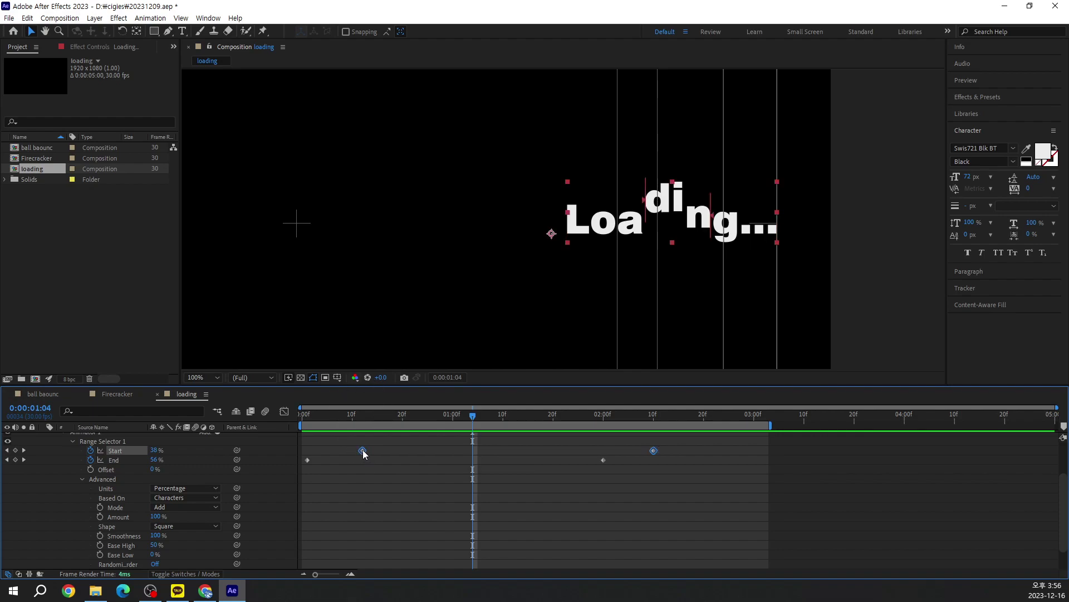
mouse_move(363, 451)
drag(365, 454, 360, 454)
click(499, 523)
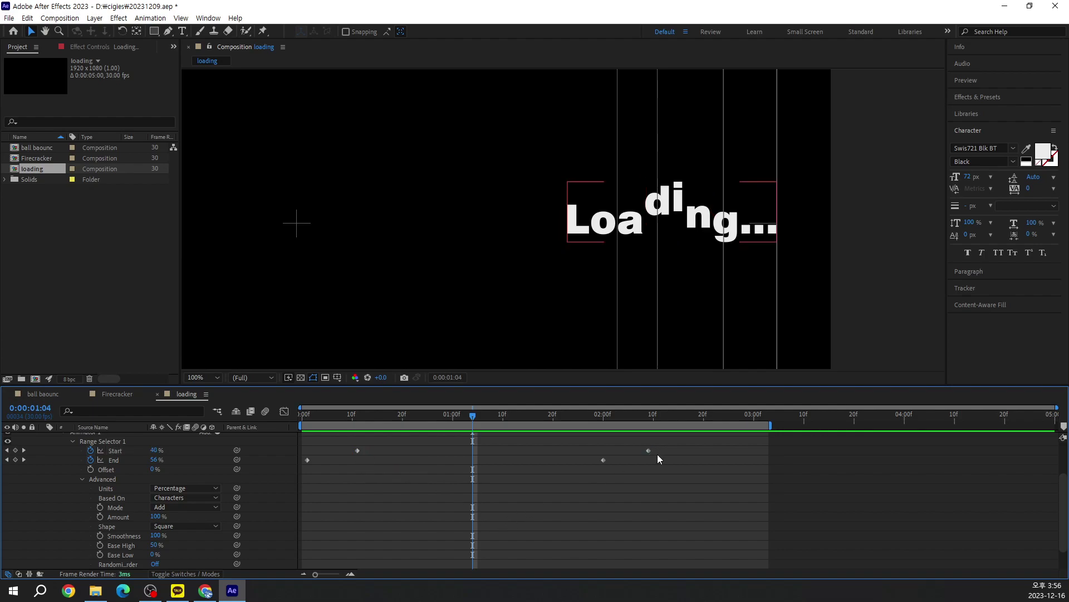
drag(649, 450, 654, 450)
click(653, 496)
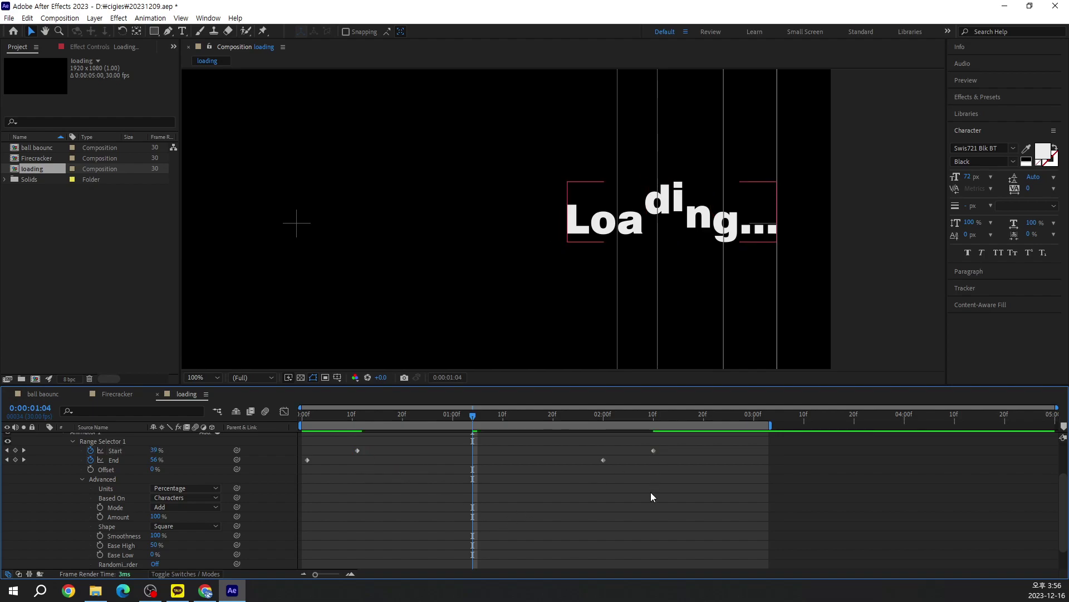
Preview, shift both Start keyframes earlier again, preview, and scrub to 0:00:00:25
key(space)
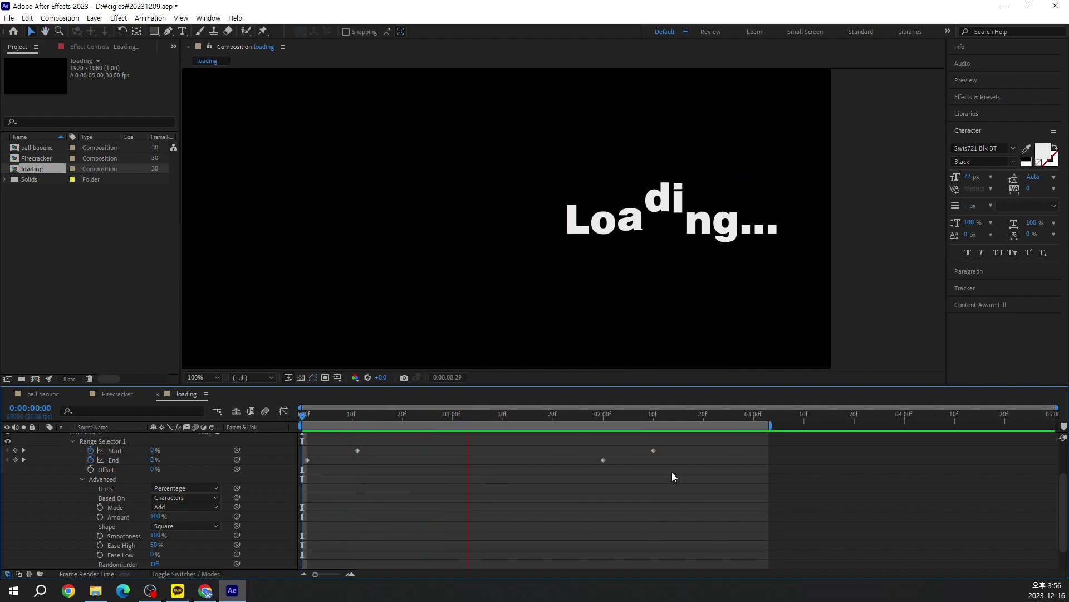
key(space)
drag(676, 446, 354, 450)
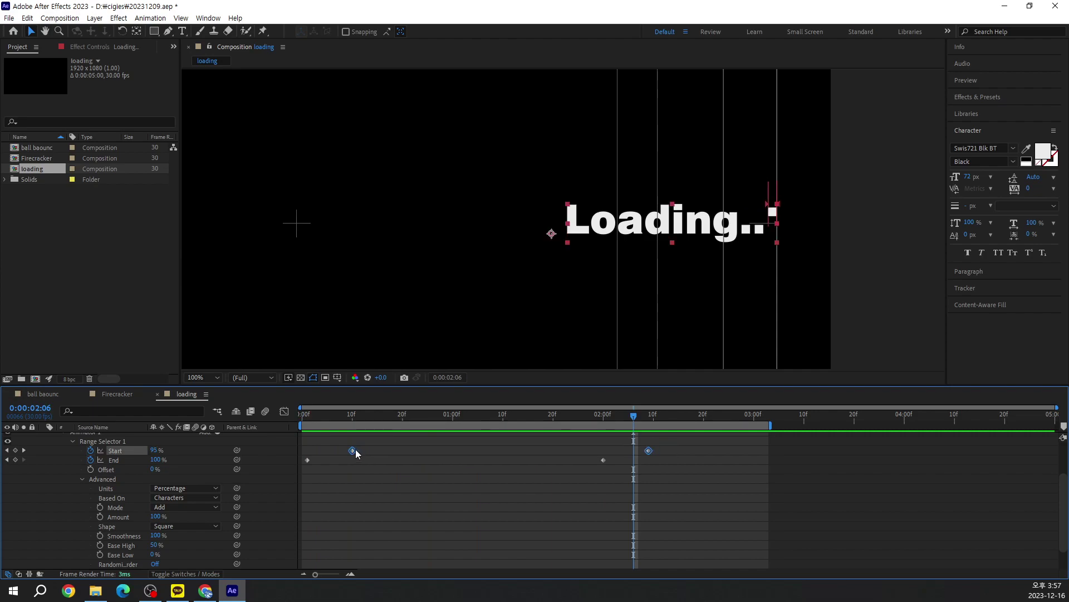
click(395, 483)
key(space)
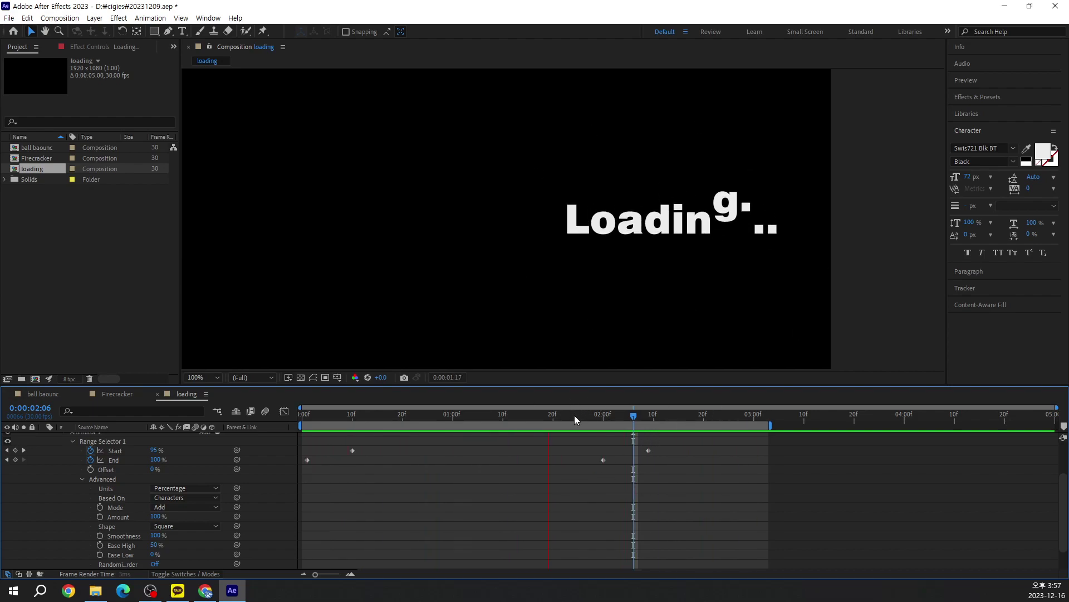
drag(392, 426, 427, 428)
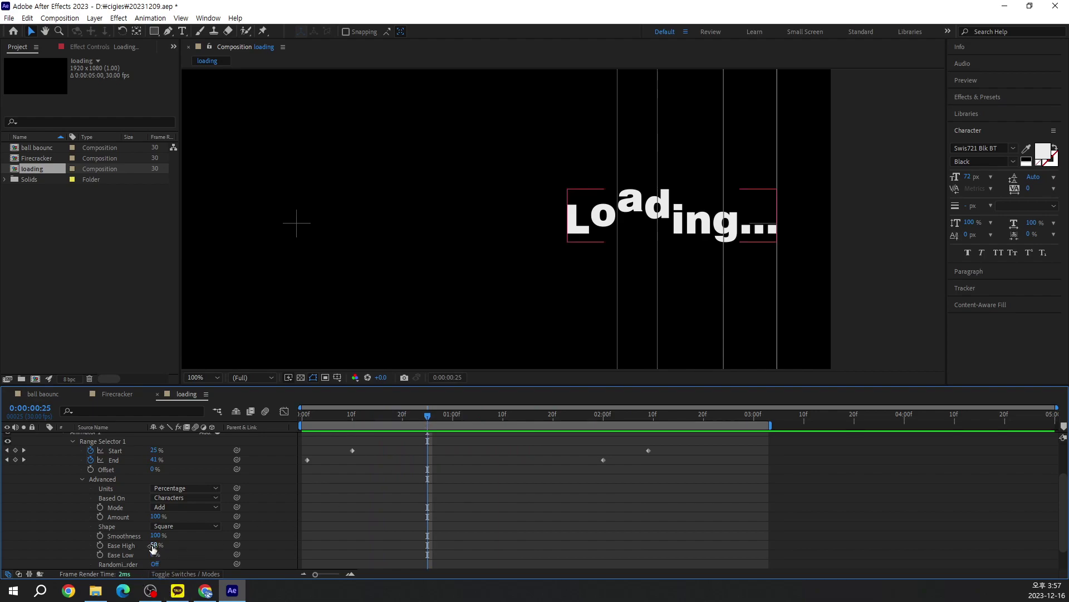
Try Ease High 0% with Ease Low 50% and preview from the start
text(0)
key(Tab)
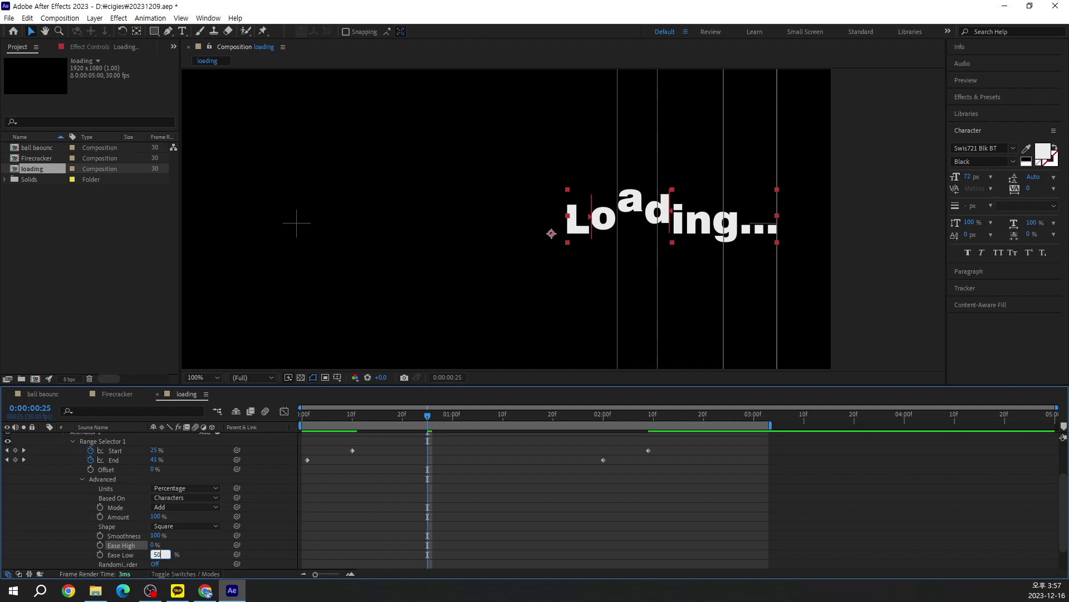
key(Return)
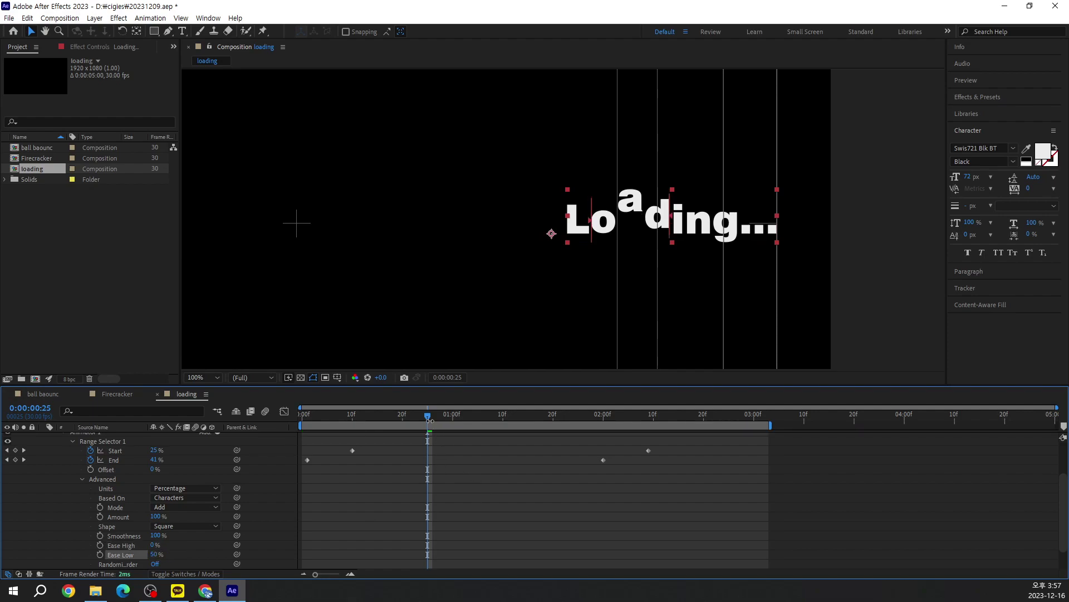
drag(428, 416, 303, 416)
key(space)
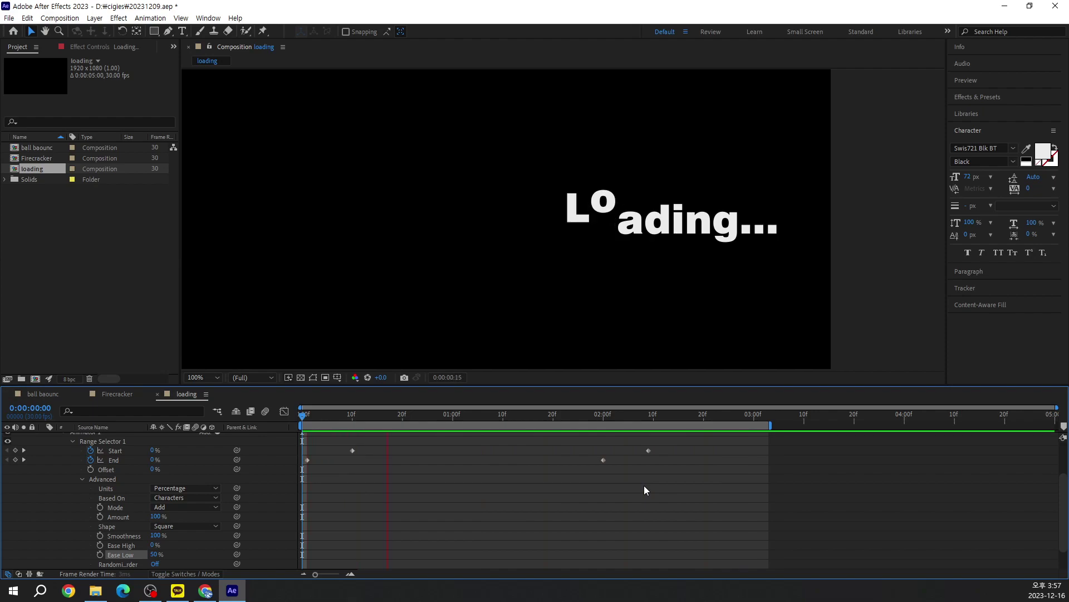
key(space)
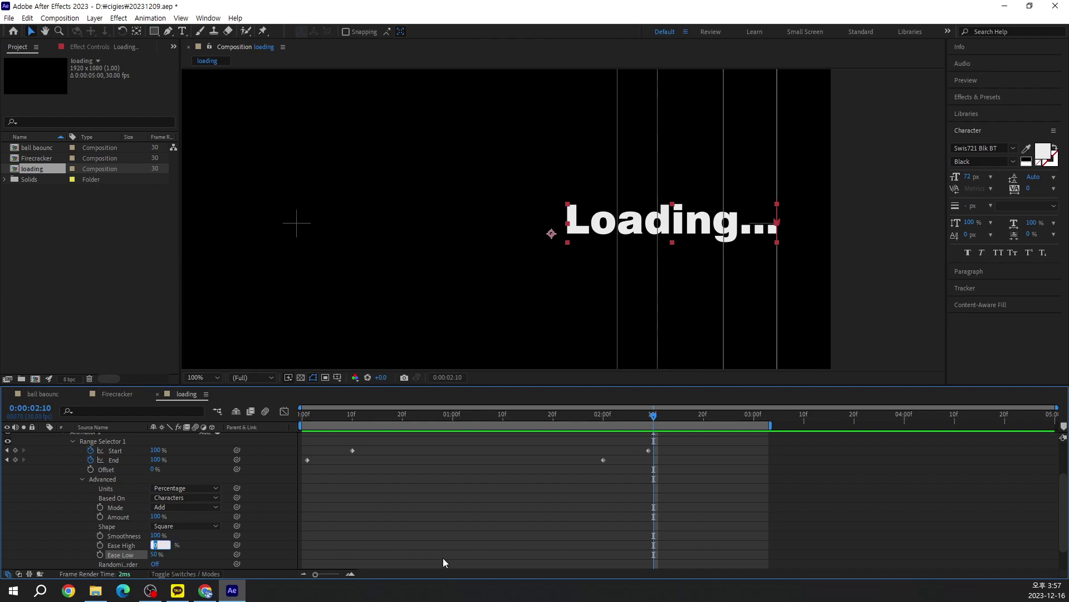
Restore Ease High to 50% with Ease Low 0% and preview the result
text(50)
key(Tab)
text(0)
key(Return)
key(space)
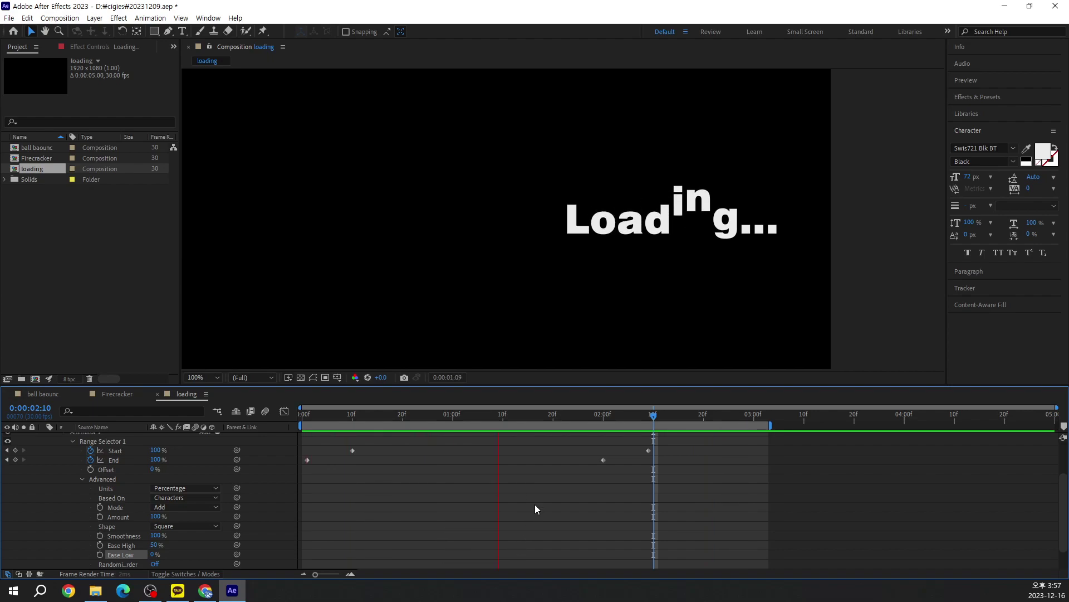
key(space)
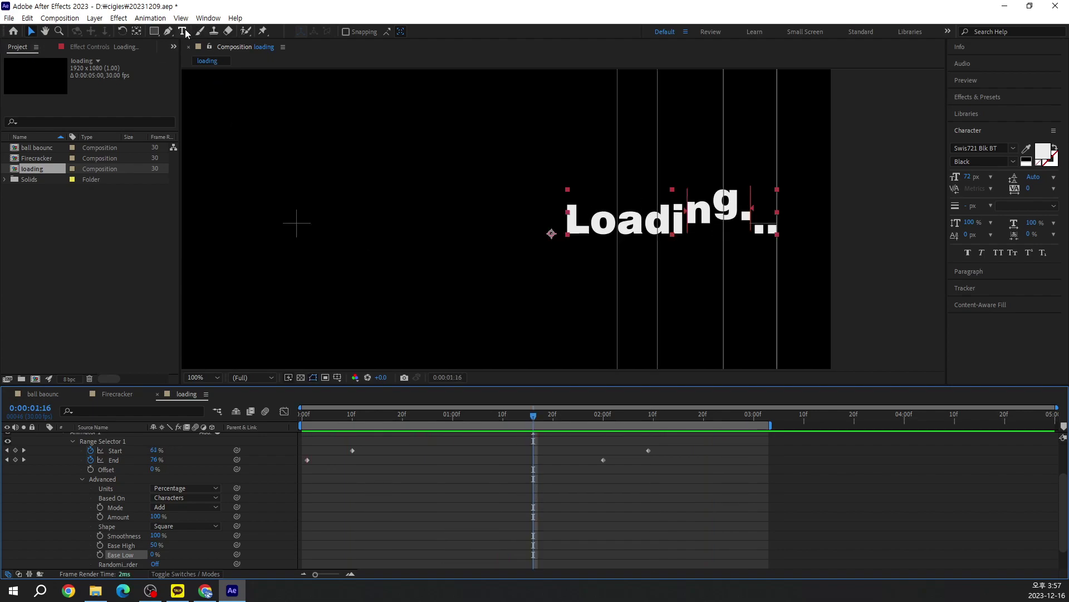
Replace the word Loading with Animation so the text reads 'Animation...'
click(183, 31)
drag(747, 215, 539, 214)
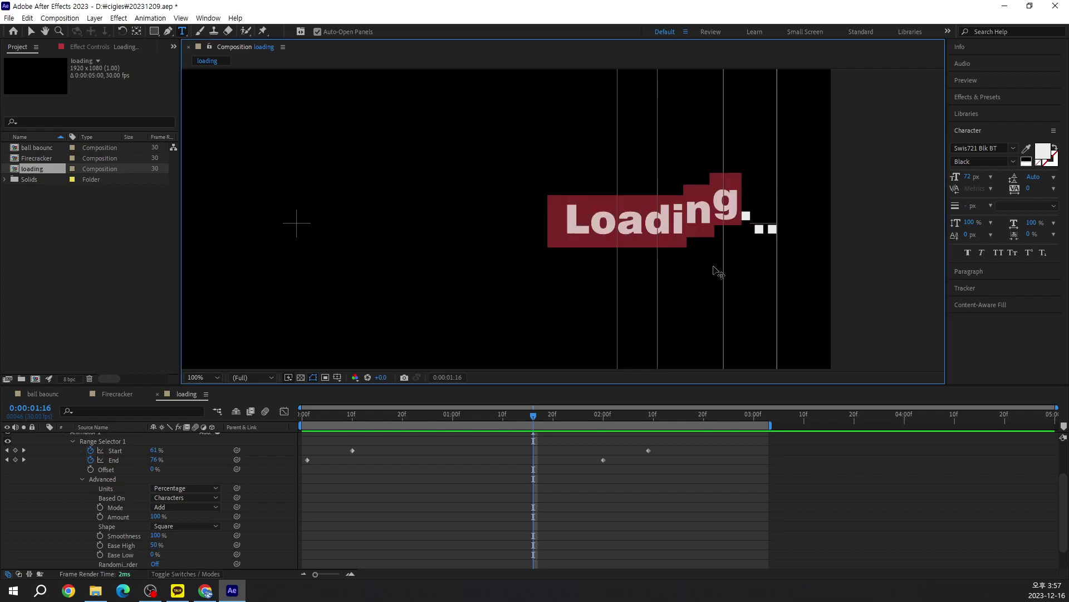
text(유)
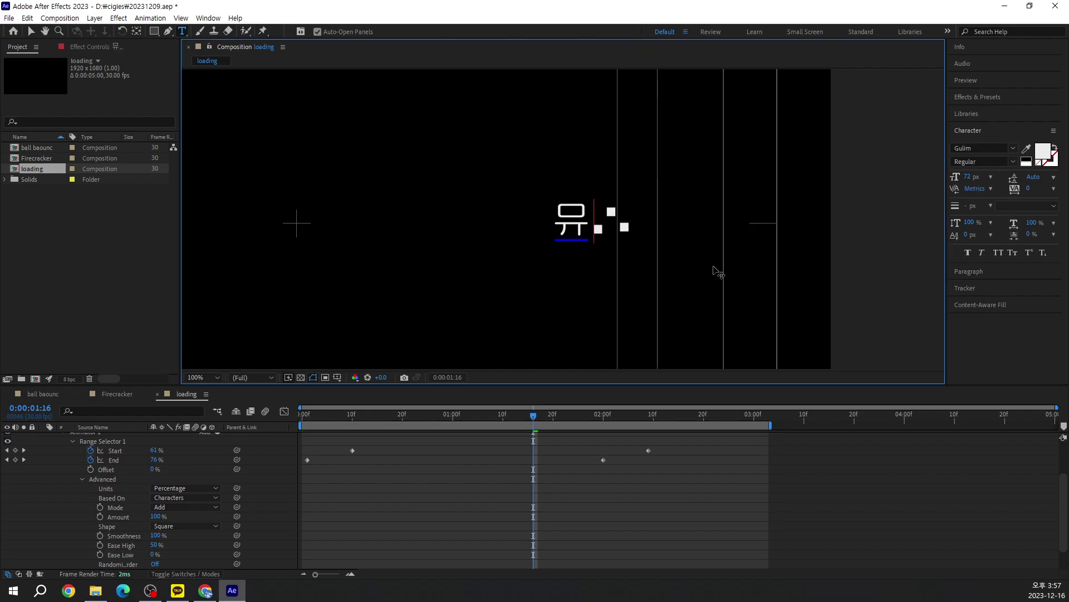
key(BackSpace)
text(A)
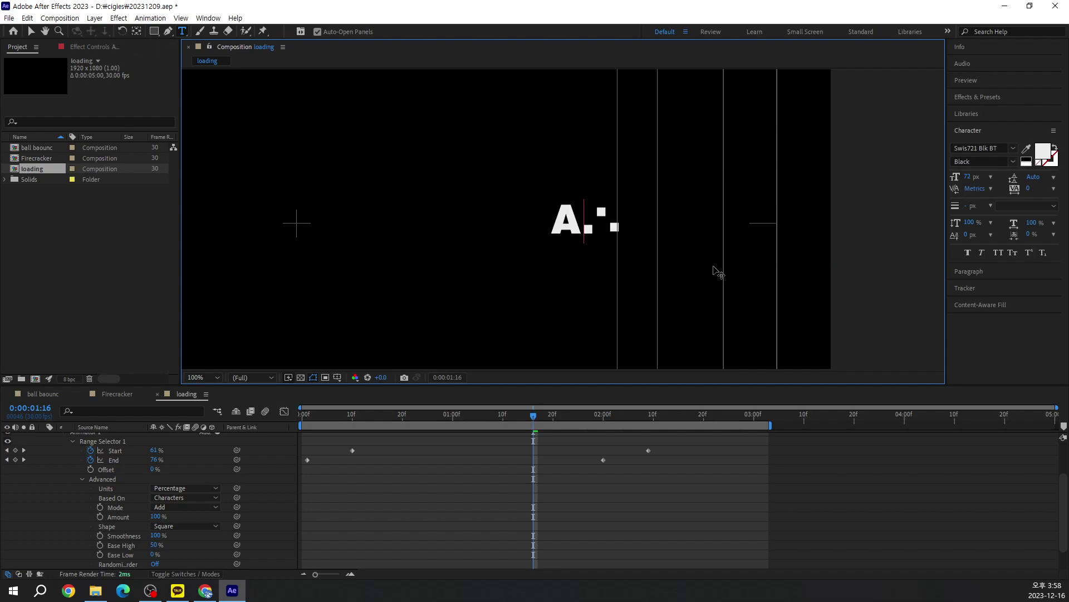
text(bcd)
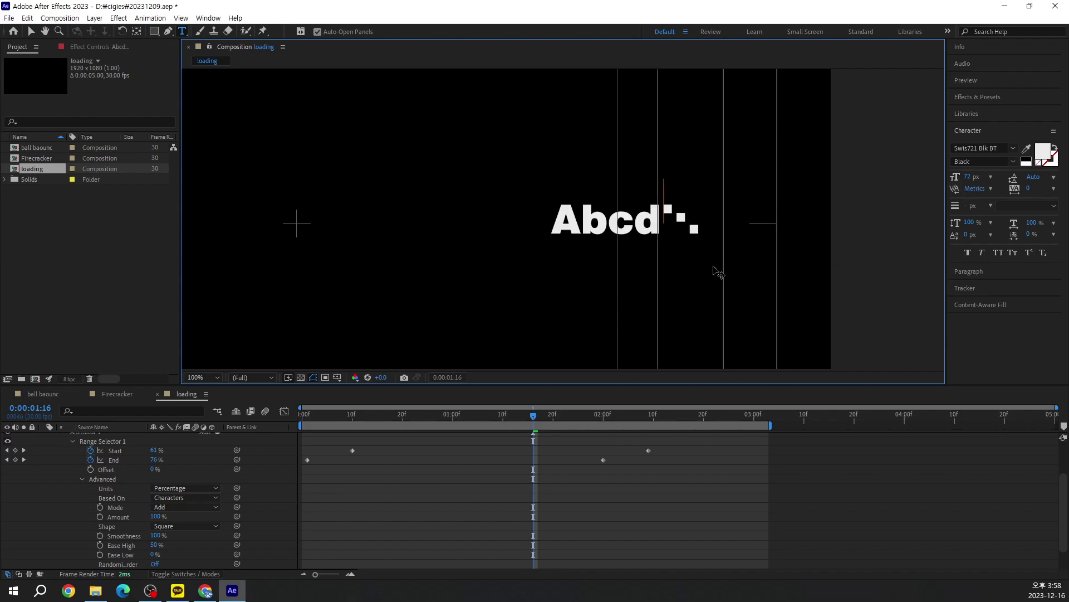
text(efg)
key(BackSpace)
key(BackSpace)
key(BackSpace)
key(BackSpace)
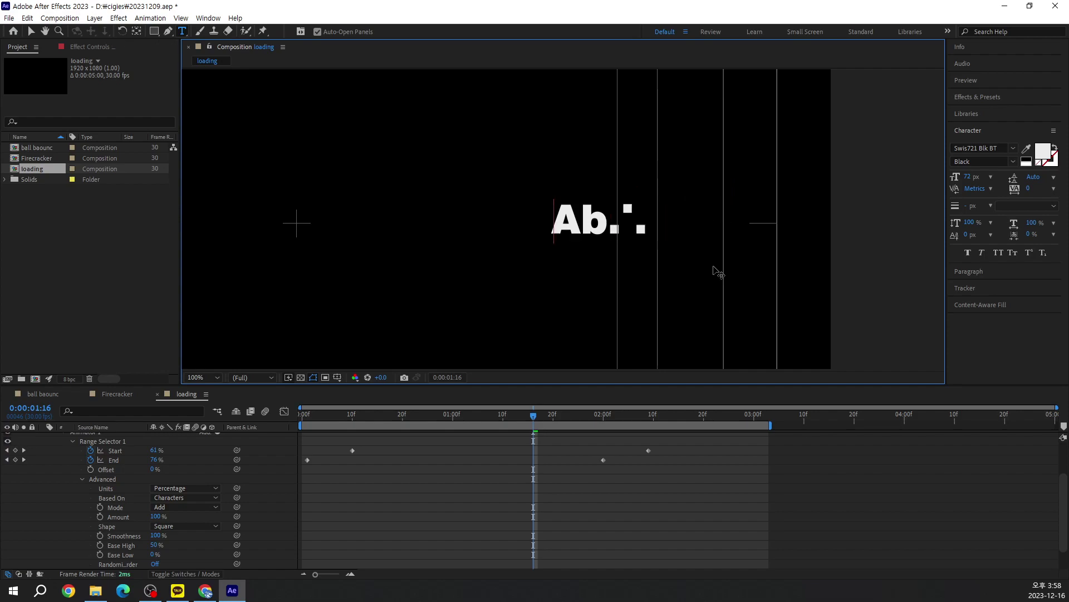
key(BackSpace)
key(BackSpace)
text(Animation)
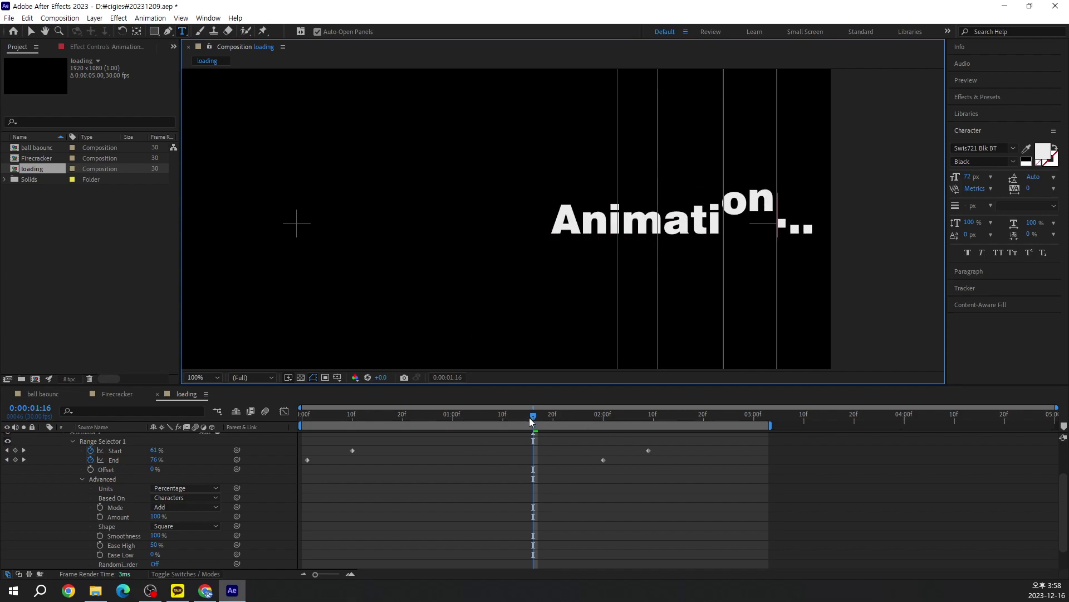
key(Escape)
Preview the Animation... letter wave from the start of the composition
key(Home)
key(space)
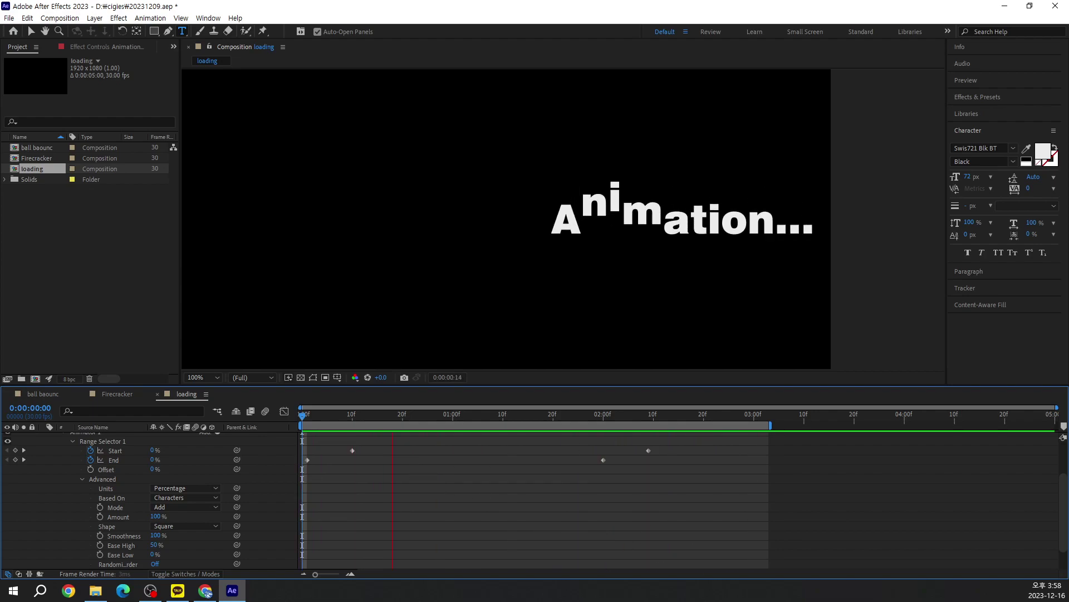
key(space)
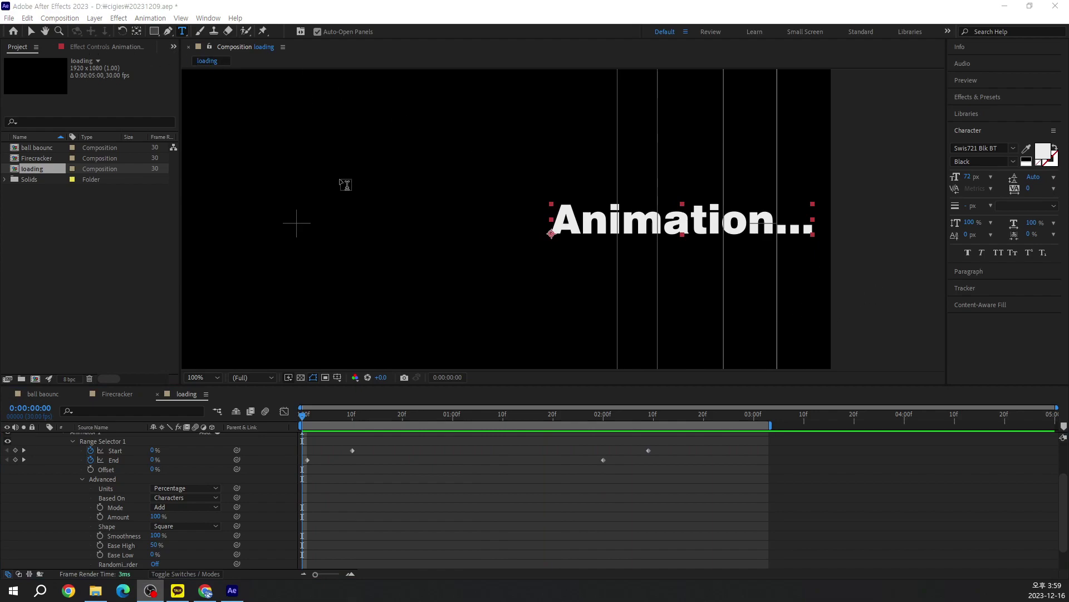
Create a 'Graphics...' text layer and position it lower left of Animation...
click(361, 309)
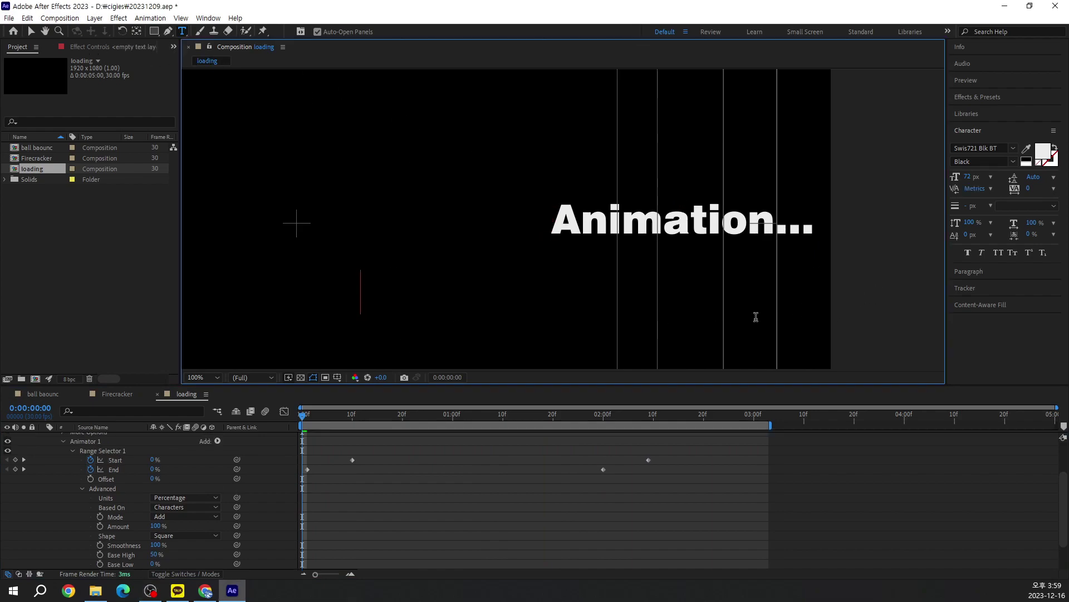
text(Graph)
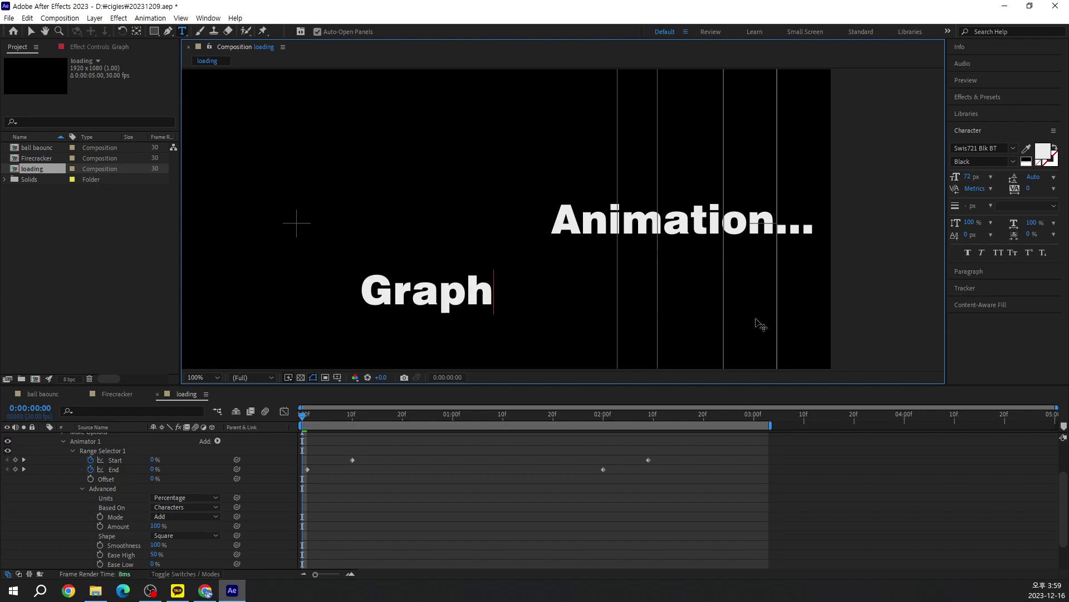
text(ics...)
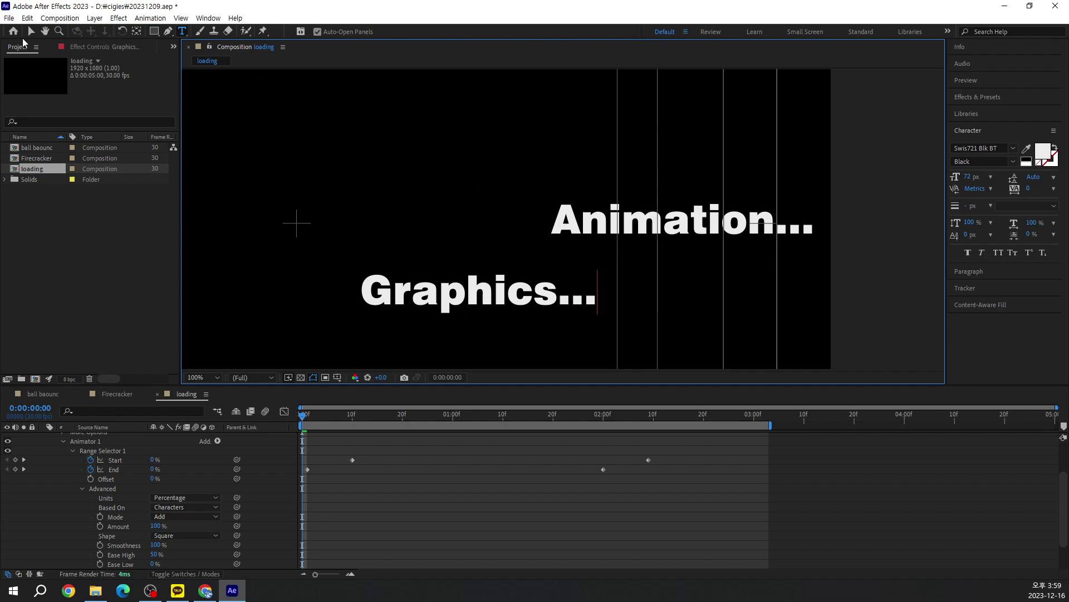
click(30, 32)
mouse_move(432, 295)
mouse_down()
mouse_move(428, 154)
mouse_move(440, 179)
mouse_move(419, 279)
mouse_up()
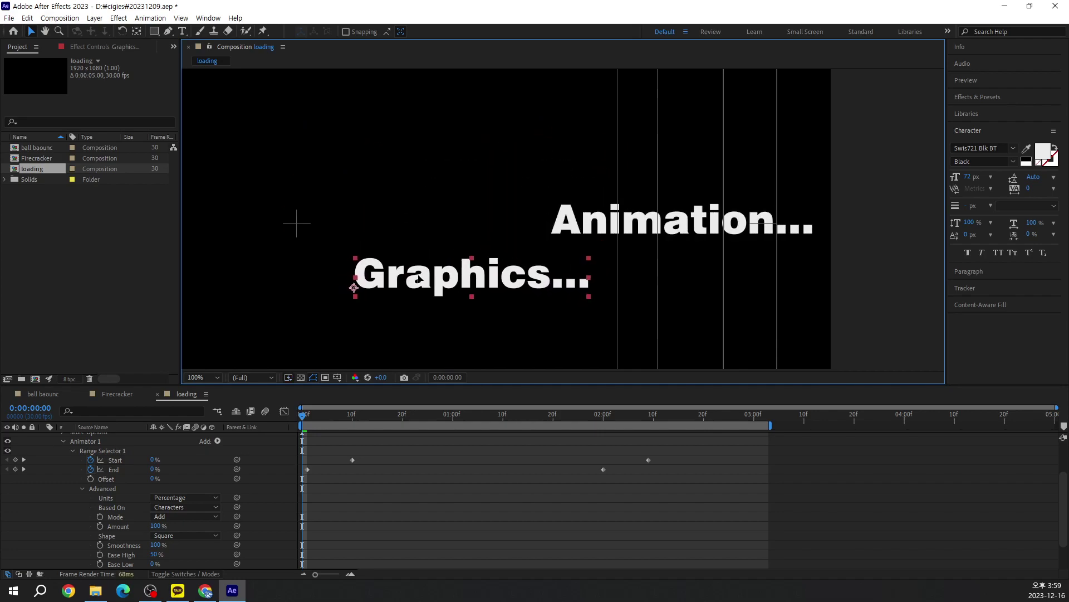
Collapse Animation..., expand Graphics..., and add a Position text animator to it
key(ctrl+a)
scroll(58, 529, up, 3)
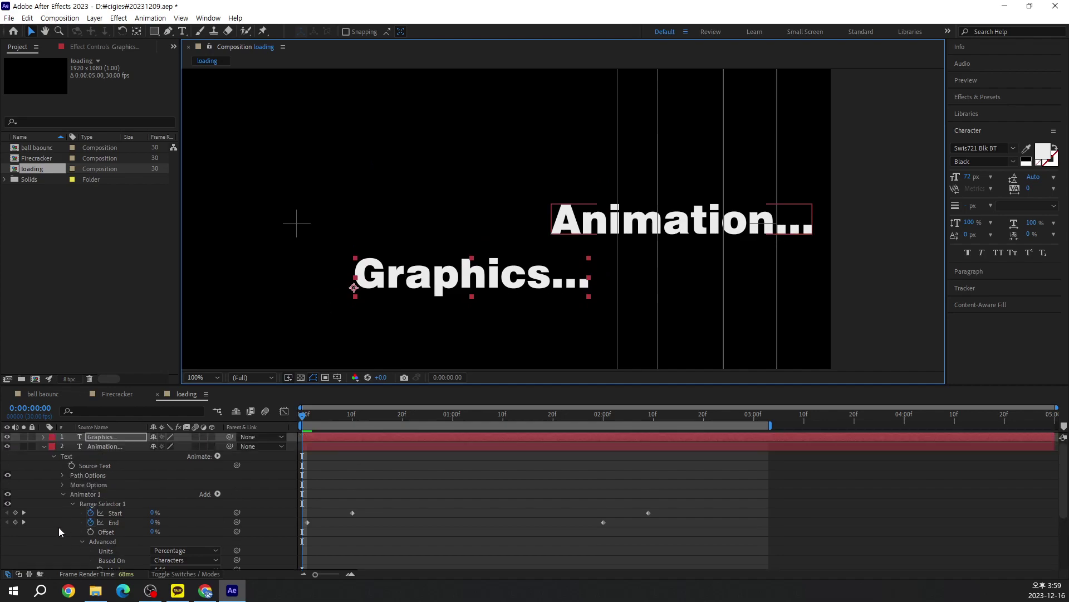
click(43, 446)
click(43, 437)
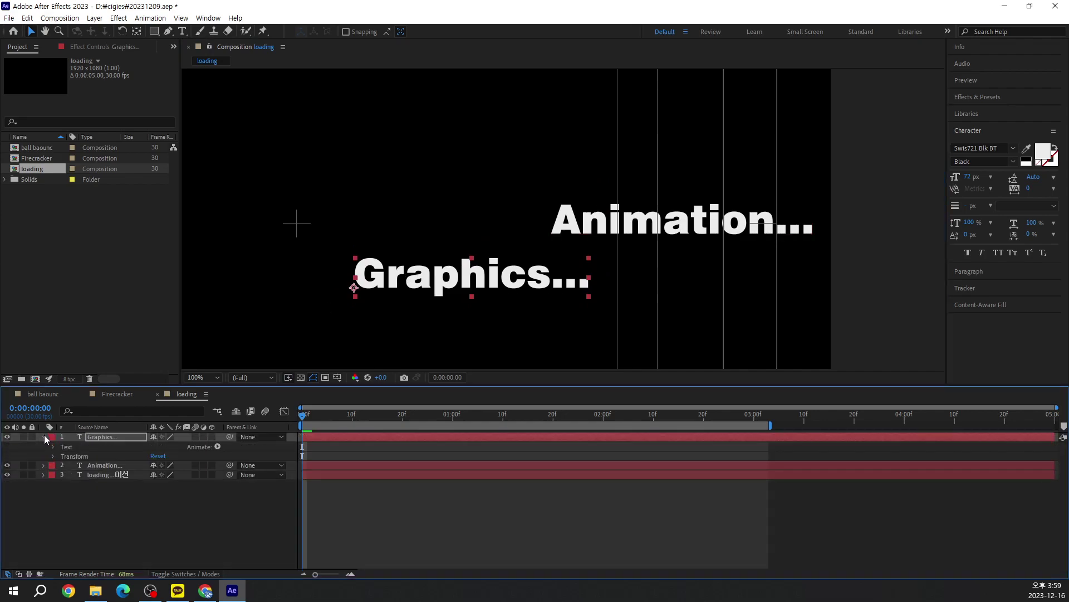
click(218, 445)
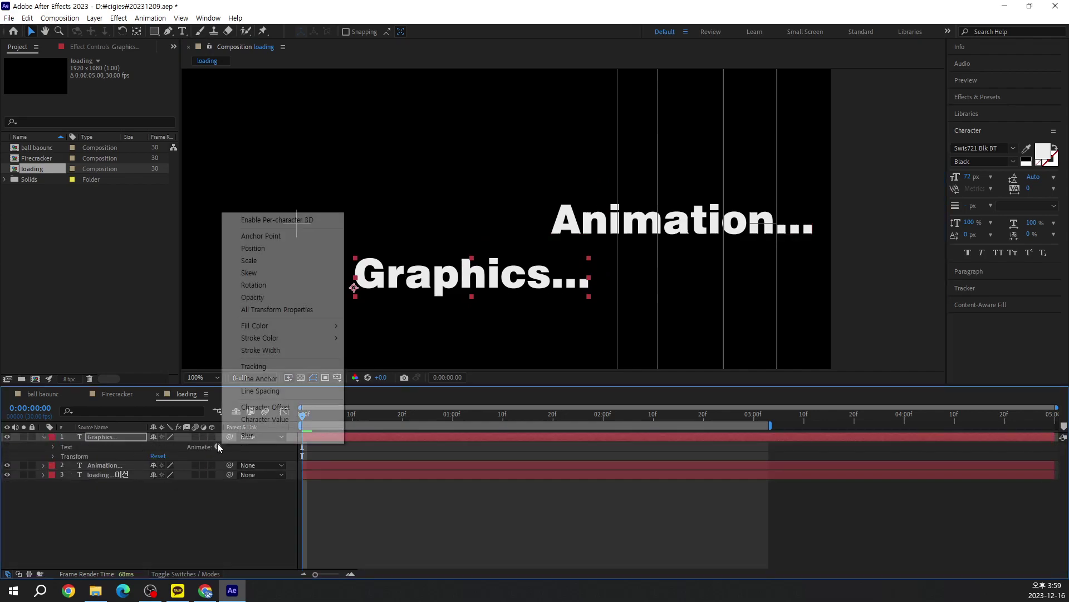
click(276, 248)
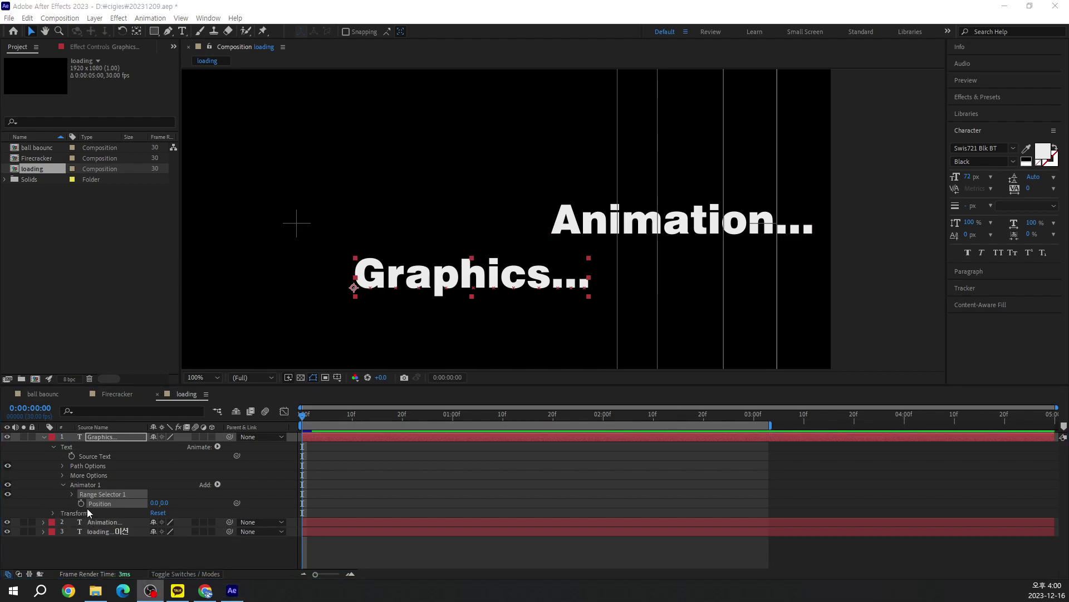
Set Animator 1 Position to 0,-40 and reveal Range Selector 1's settings
drag(164, 503, 142, 502)
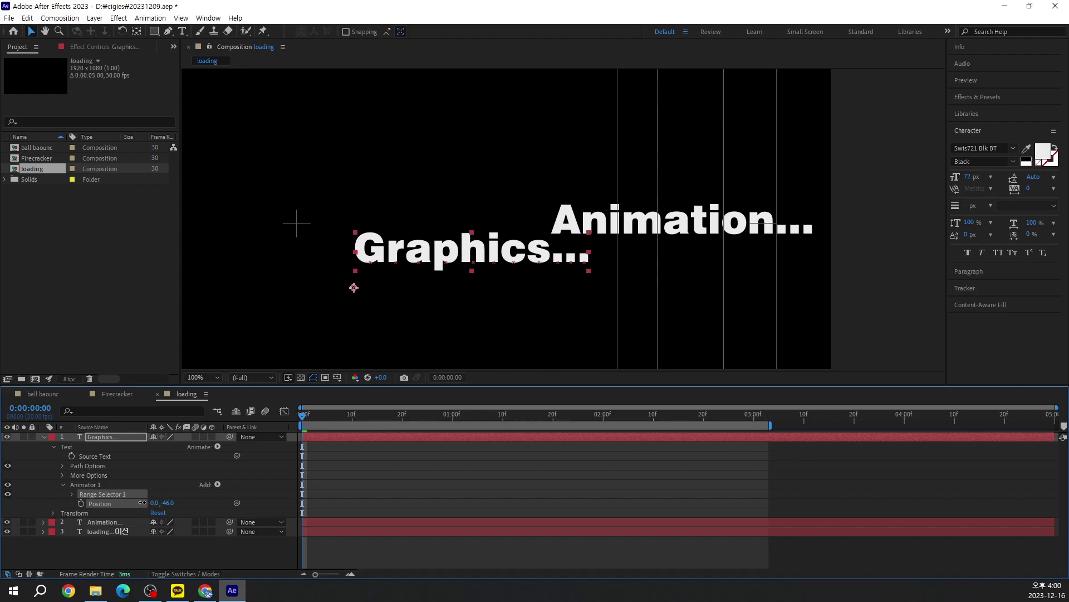
click(169, 503)
text(-40)
key(Return)
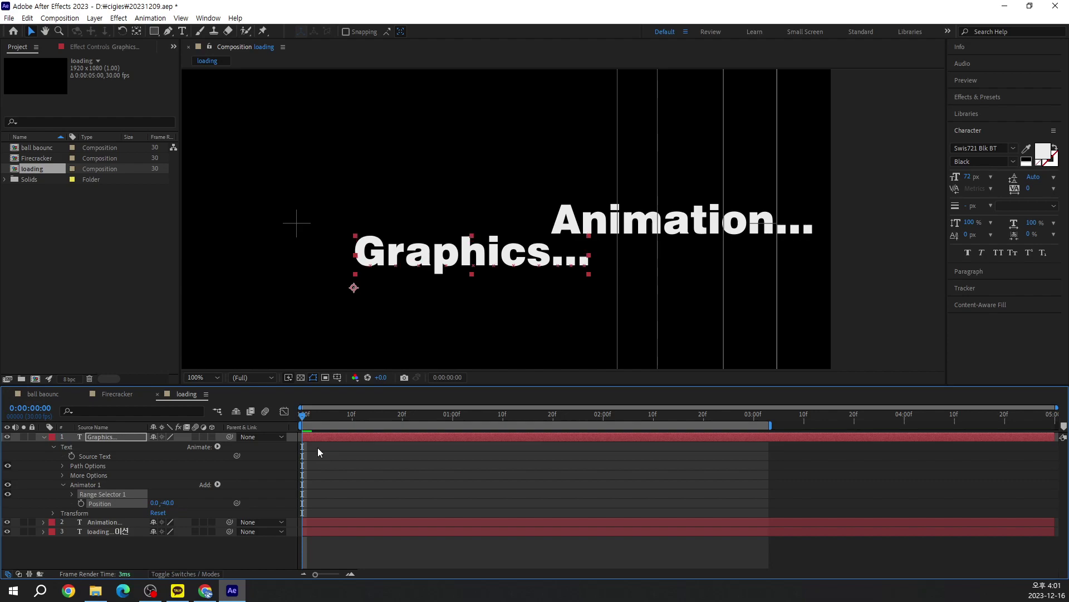
click(72, 494)
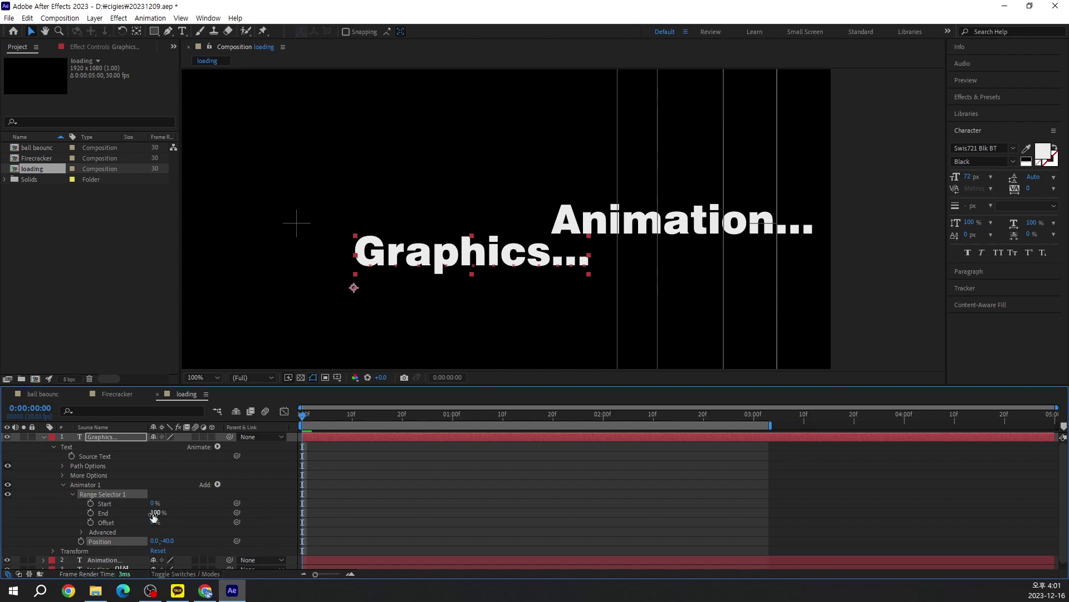
Narrow Range Selector 1 to Start 17%, End 29%, Offset -32%, then go to frame 1
mouse_move(158, 517)
mouse_down()
mouse_move(139, 516)
mouse_move(172, 499)
mouse_up()
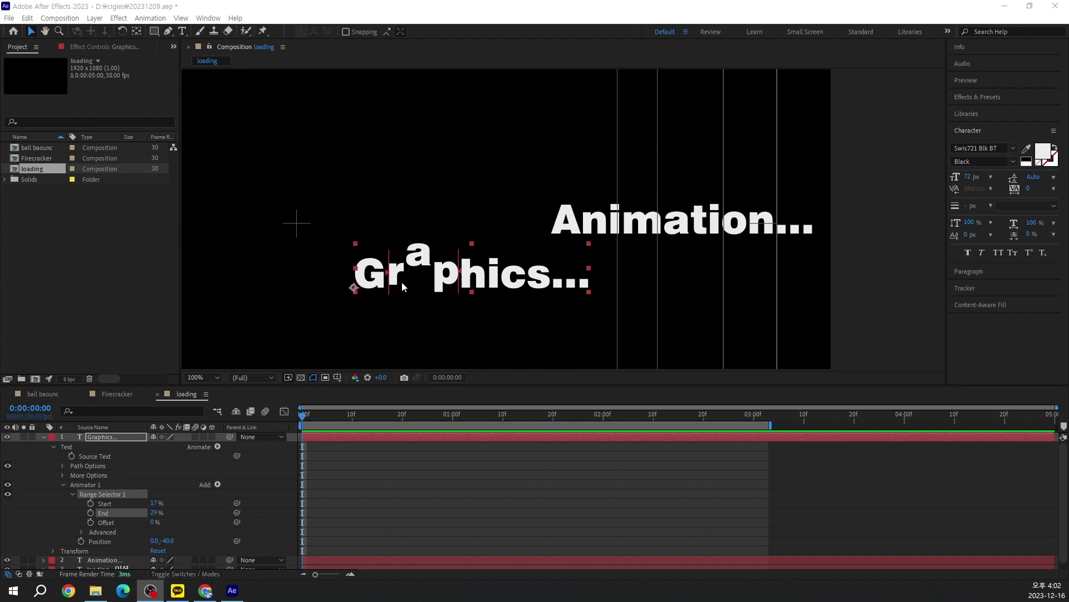
click(111, 523)
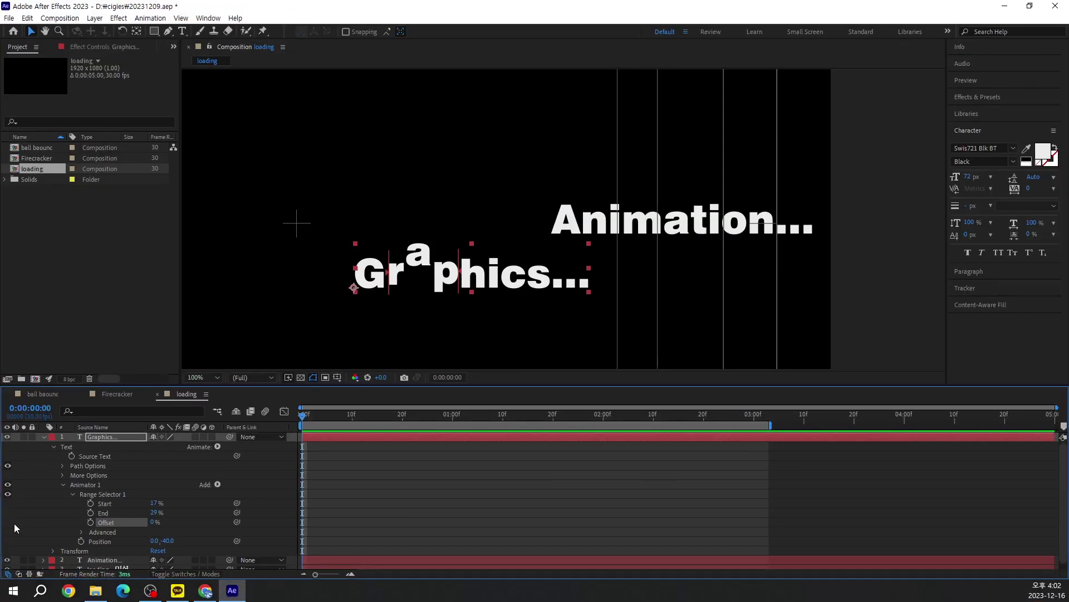
drag(155, 521, 137, 523)
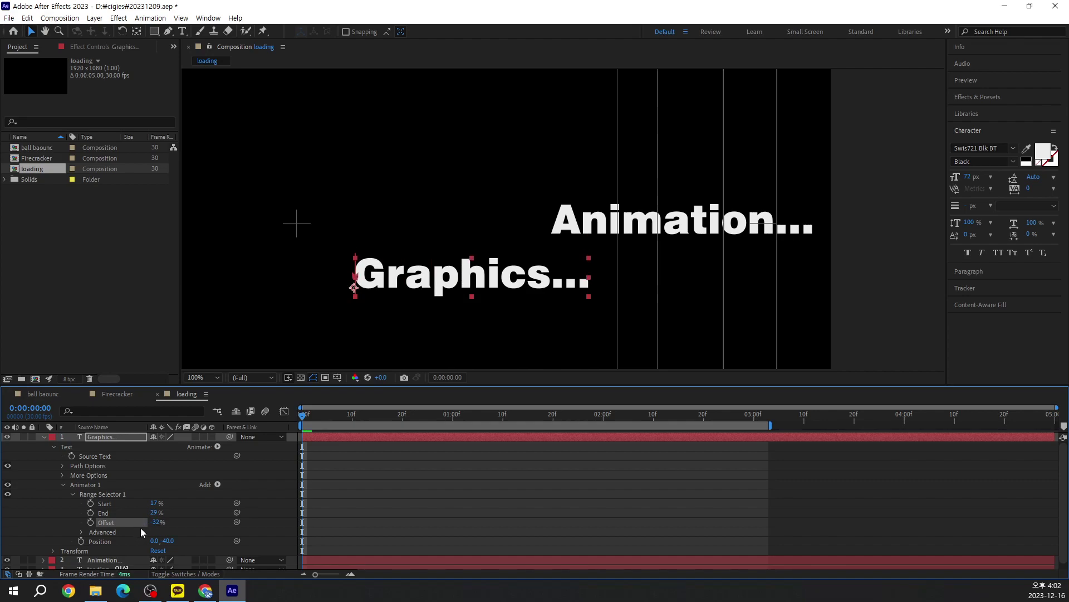
click(306, 416)
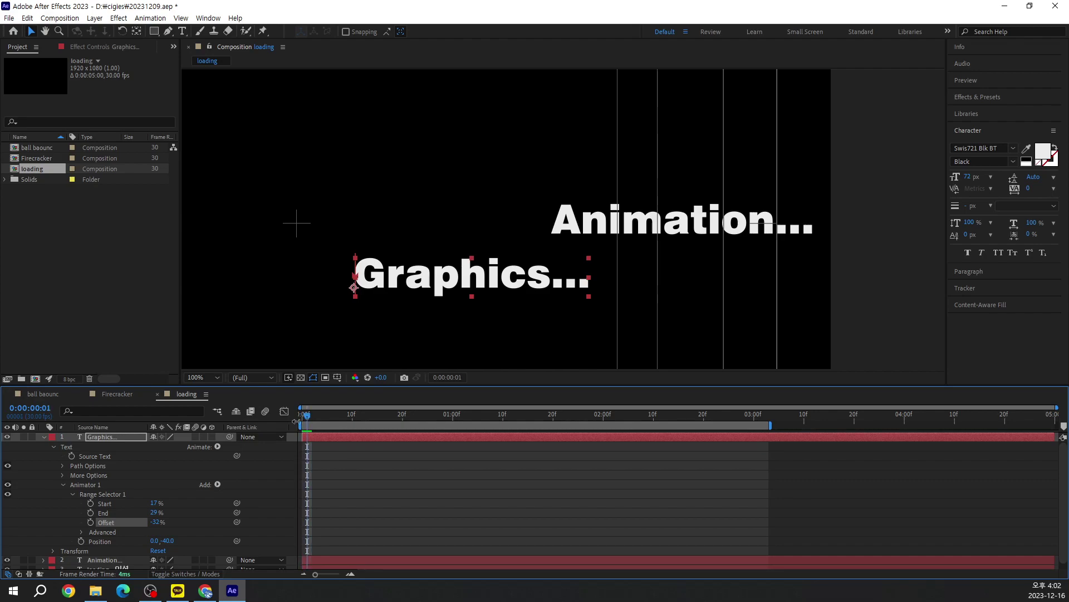
Keyframe Offset from -32% at frame 1 to 90% at 2:00, then preview the wave
click(90, 522)
drag(308, 414, 601, 444)
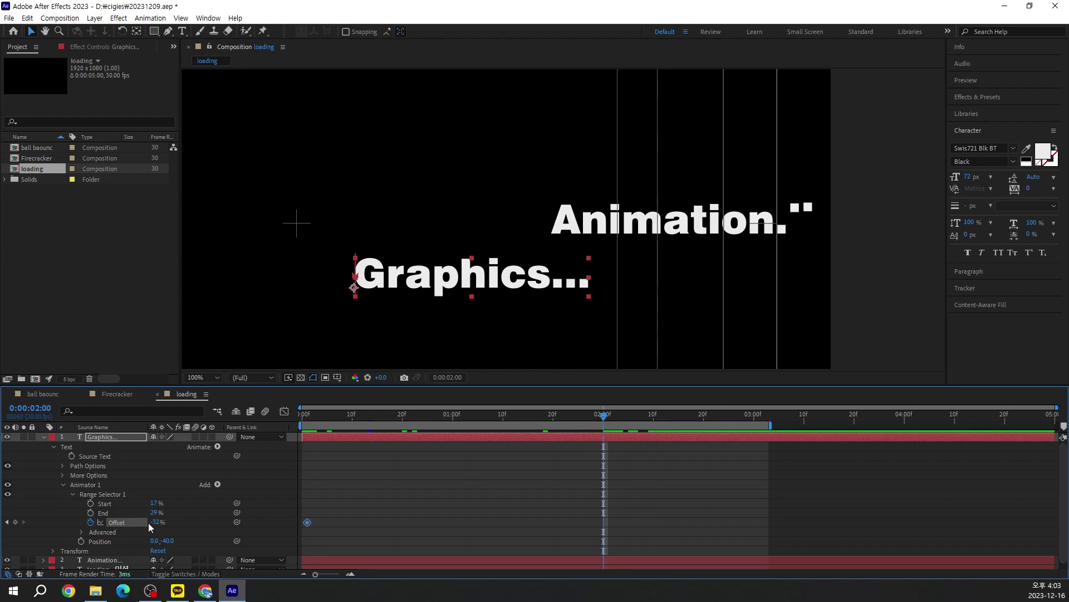
drag(157, 522, 223, 521)
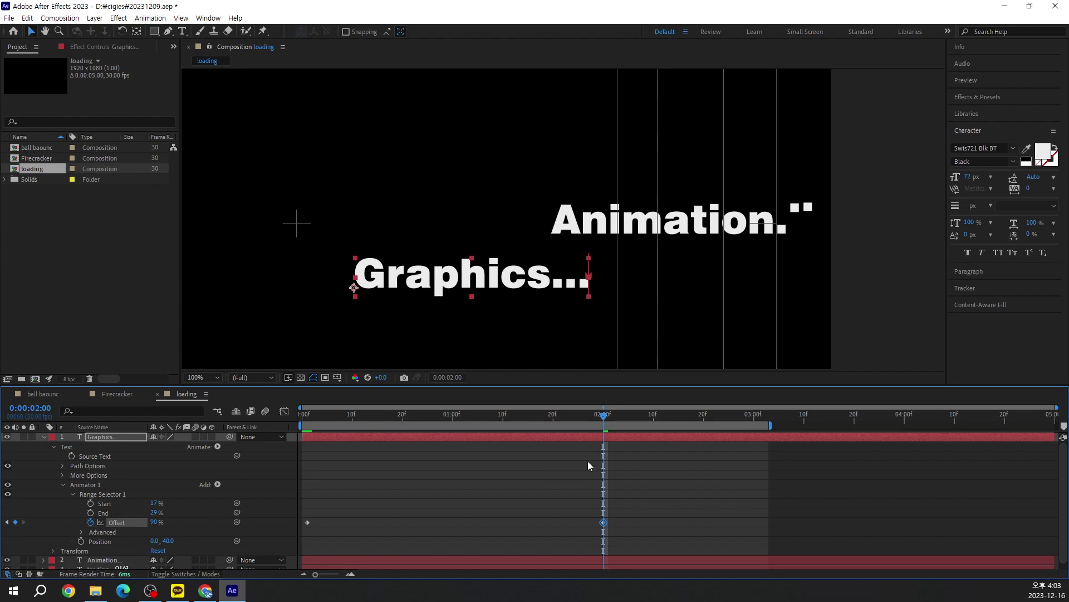
drag(604, 418, 303, 418)
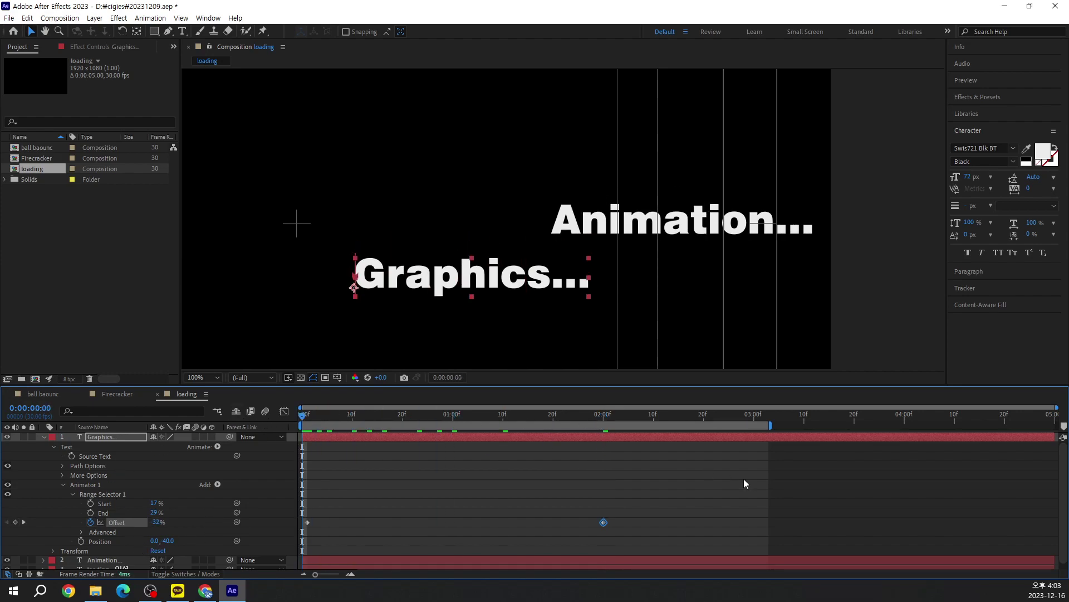
key(space)
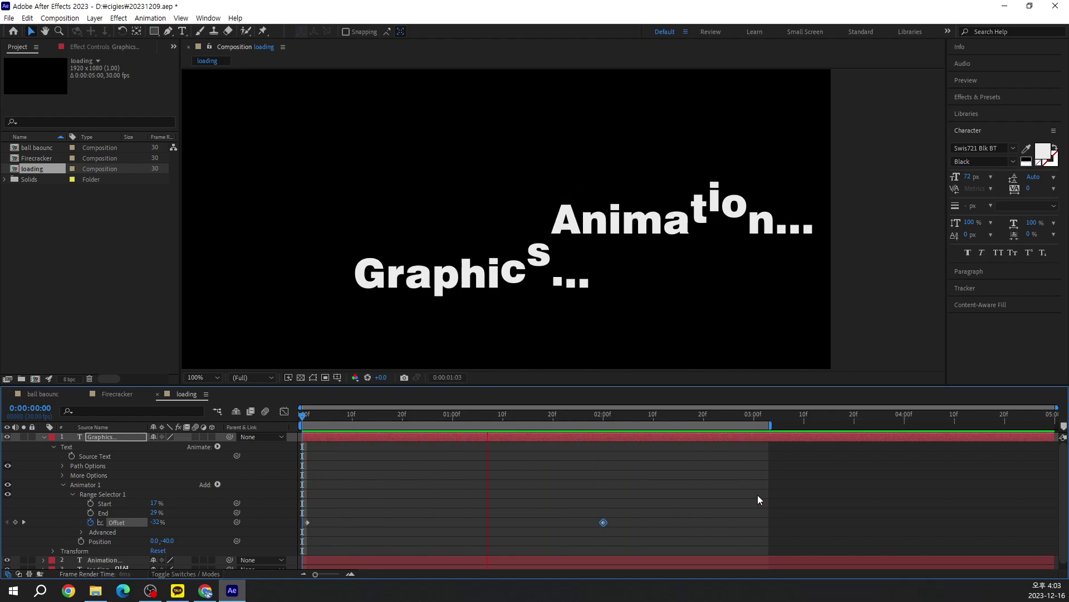
key(space)
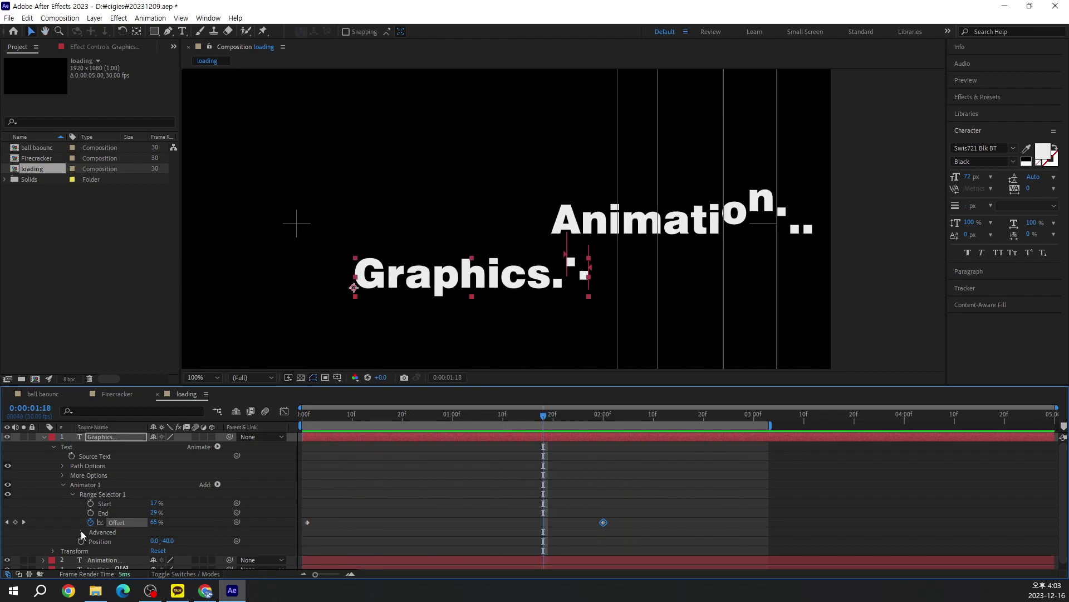
click(82, 531)
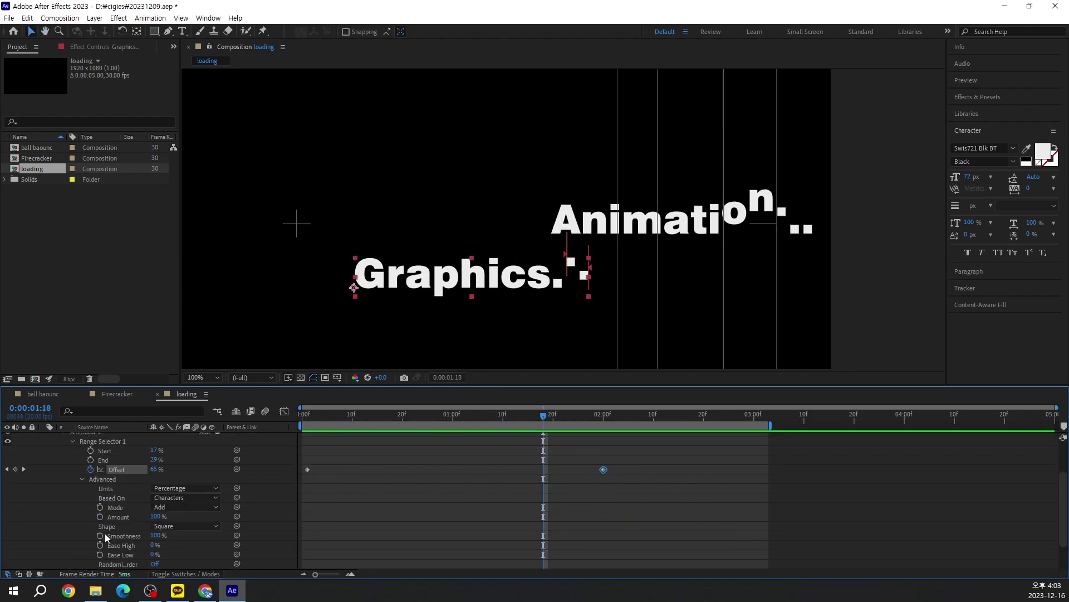
Set the Graphics... Range Selector 1 Ease High to 50% and preview
click(151, 545)
text(50)
key(Return)
key(space)
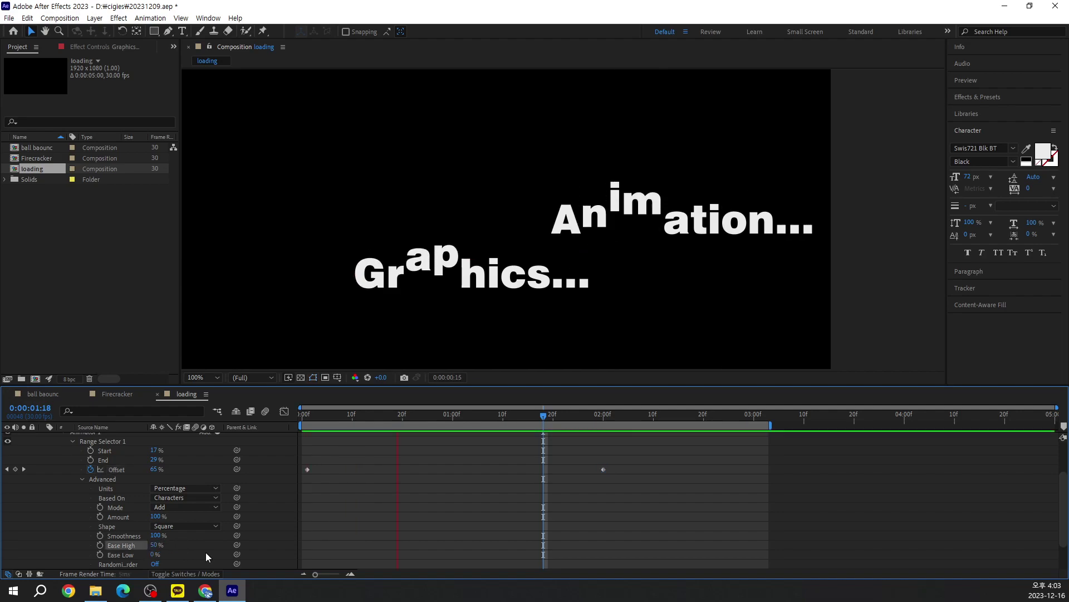